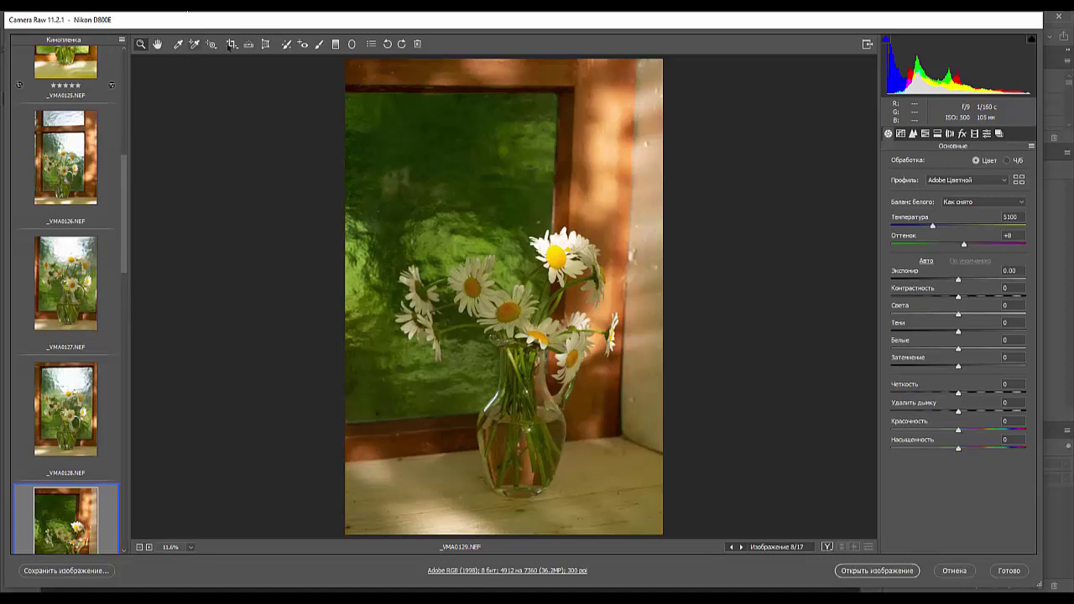
Straighten photo _VMA0129 along the vertical edge between the window frame and the wall.
{"action": "left_click", "coordinate": [248, 44]}
{"action": "left_click_drag", "start_coordinate": [640, 59], "coordinate": [622, 581]}
{"action": "key", "text": "Return"}
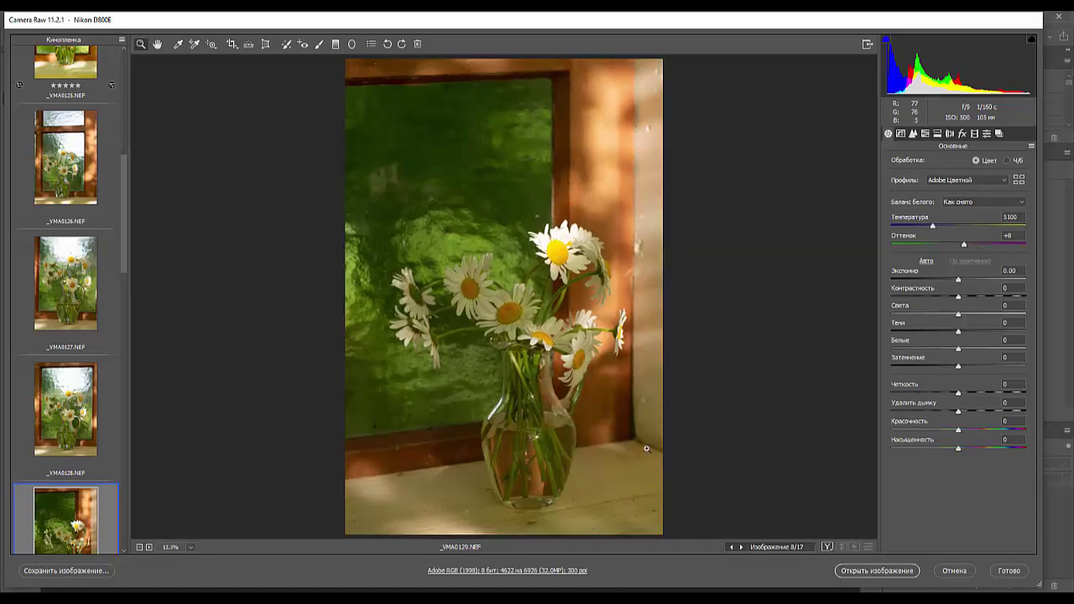
Set the exposure of photo _VMA0129 to +0.75 and give it a five-star rating.
{"action": "left_click_drag", "start_coordinate": [958, 283], "coordinate": [964, 285]}
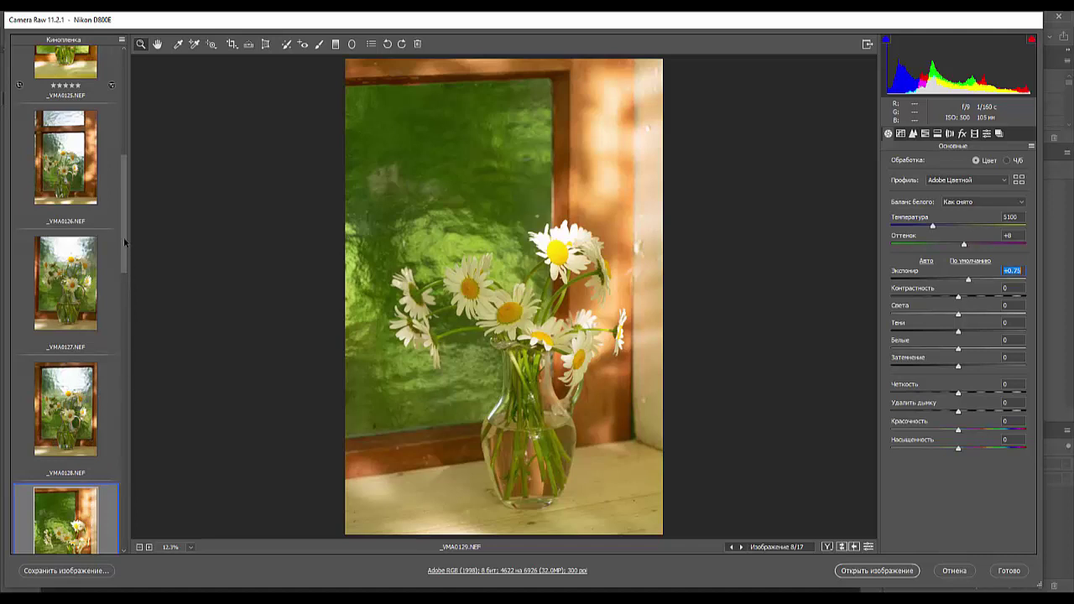
{"action": "scroll", "coordinate": [80, 318], "scroll_direction": "down", "scroll_amount": 3}
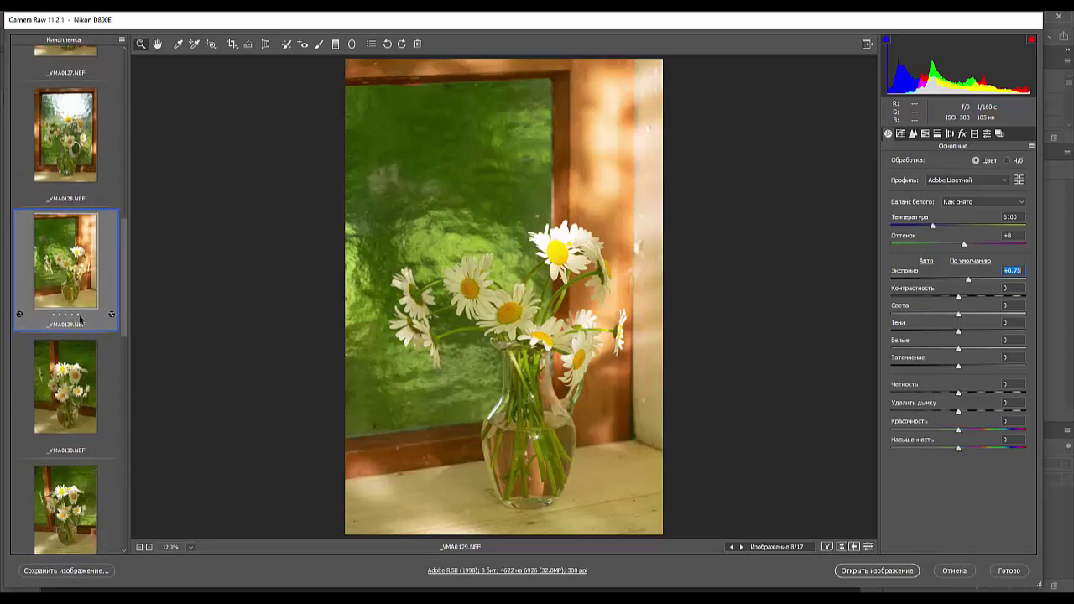
{"action": "left_click", "coordinate": [78, 315]}
Review photos _VMA0130 through _VMA0133 one after another to judge which are worth rating.
{"action": "left_click", "coordinate": [71, 394]}
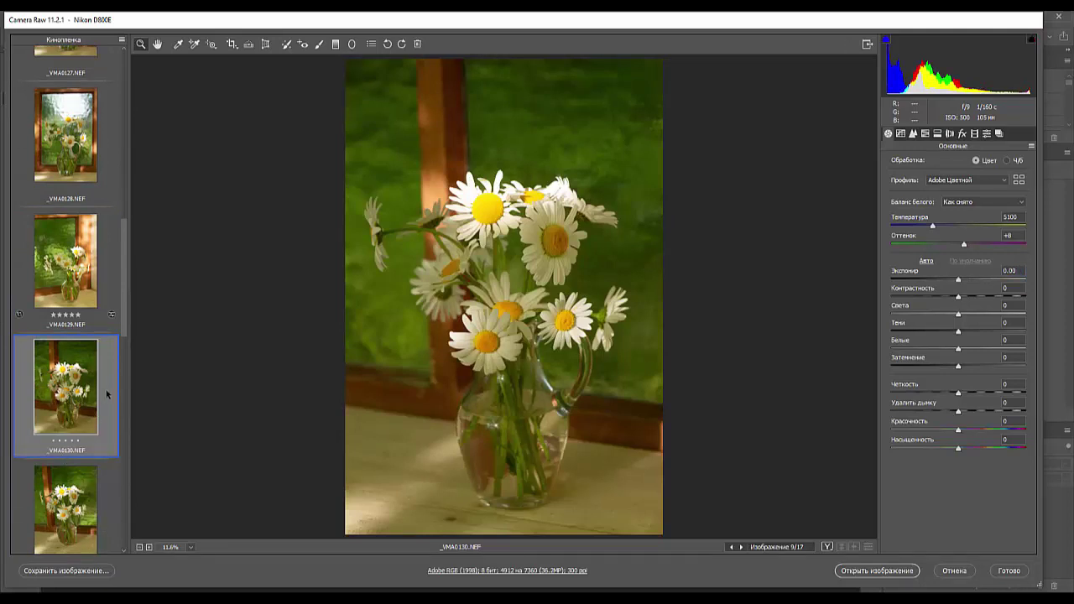
{"action": "left_click_drag", "start_coordinate": [126, 325], "coordinate": [120, 384]}
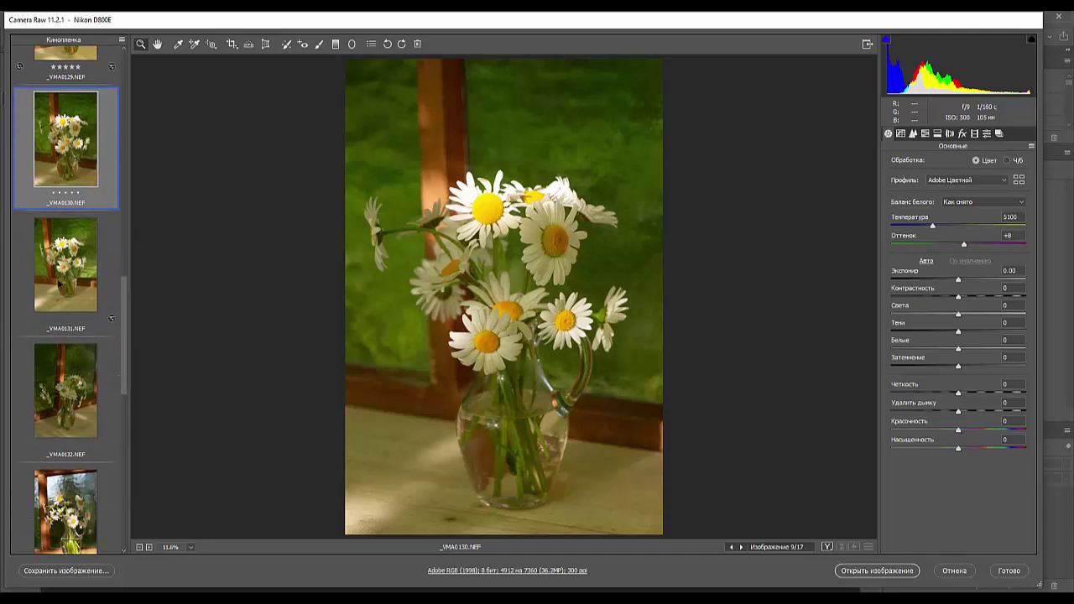
{"action": "left_click", "coordinate": [60, 284]}
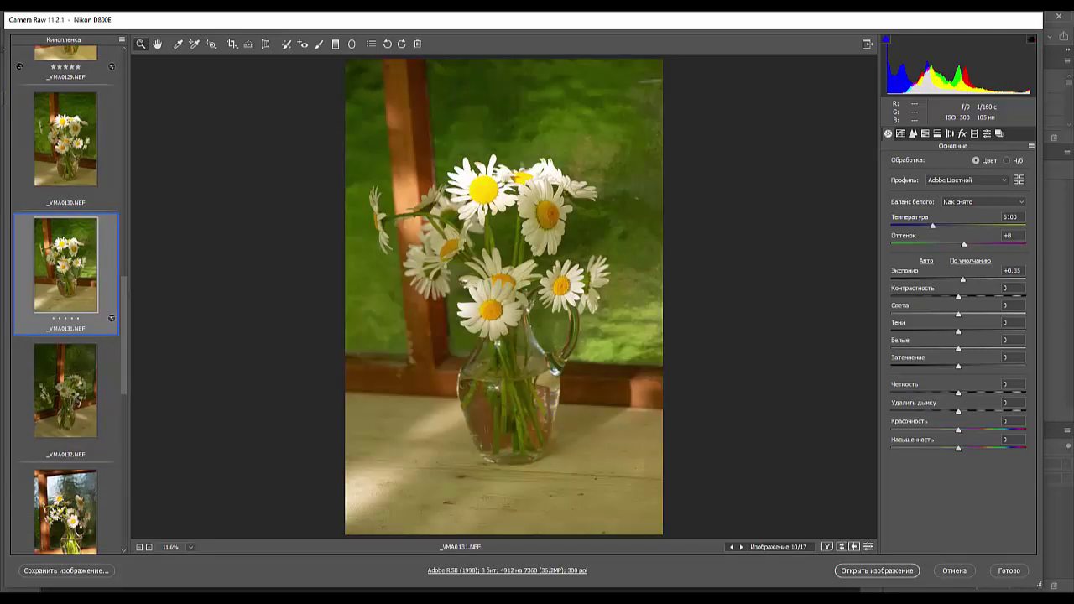
{"action": "left_click", "coordinate": [74, 399]}
{"action": "left_click", "coordinate": [65, 510]}
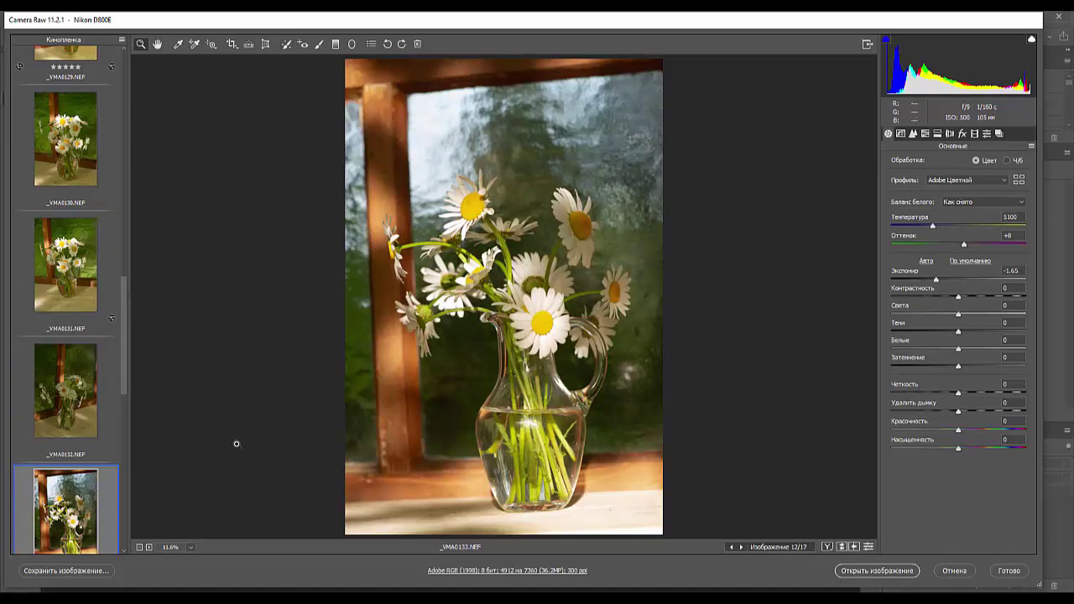
{"action": "left_click_drag", "start_coordinate": [125, 356], "coordinate": [129, 442]}
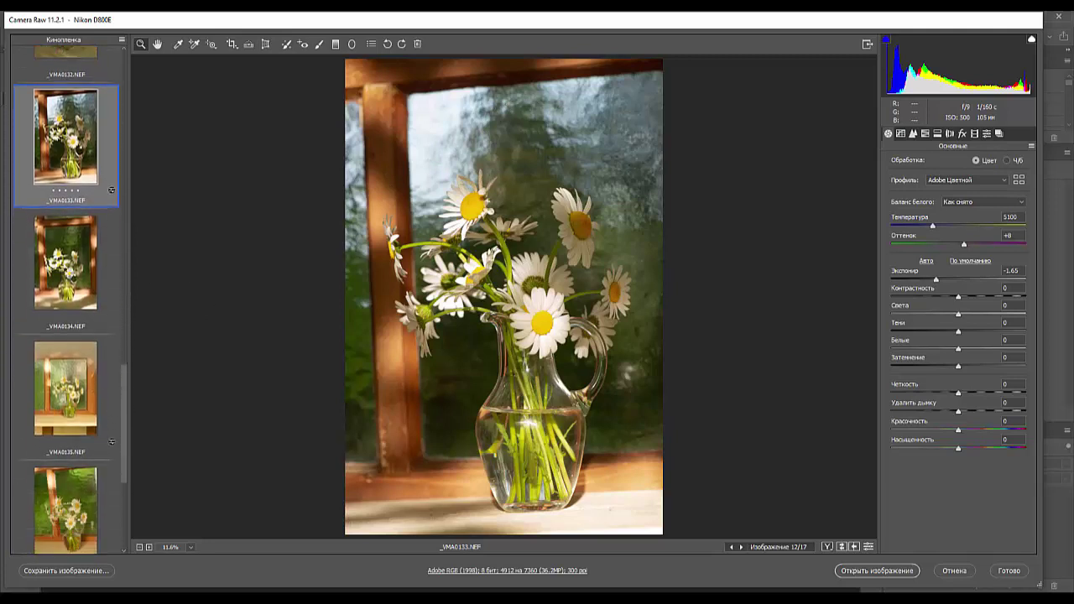
Straighten photo _VMA0134 along the vertical window frame beside the daisies.
{"action": "left_click", "coordinate": [67, 274]}
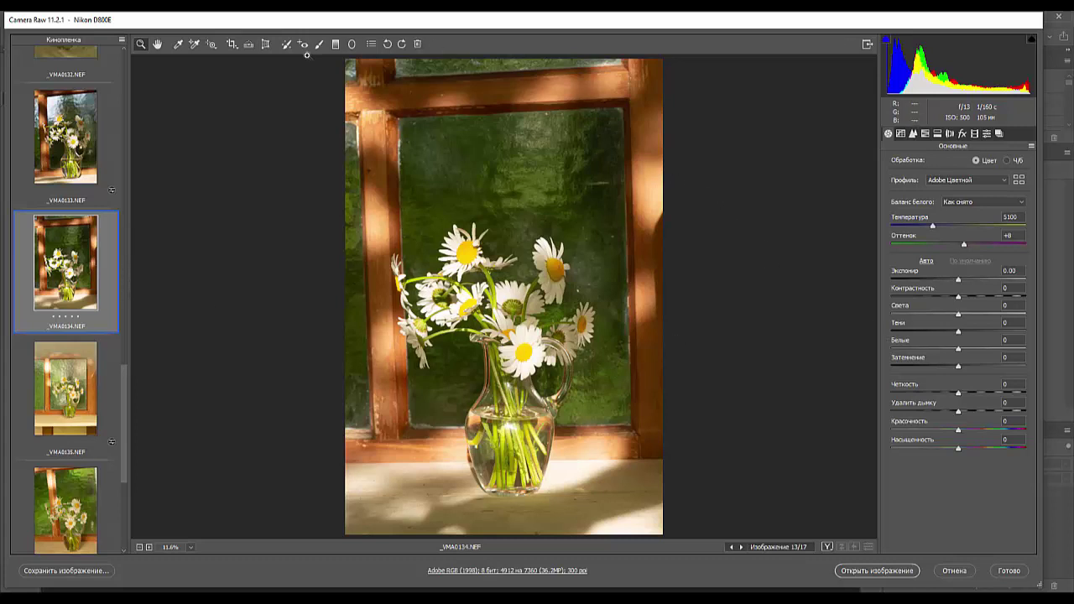
{"action": "left_click", "coordinate": [248, 43]}
{"action": "left_click_drag", "start_coordinate": [623, 104], "coordinate": [637, 537]}
{"action": "key", "text": "z"}
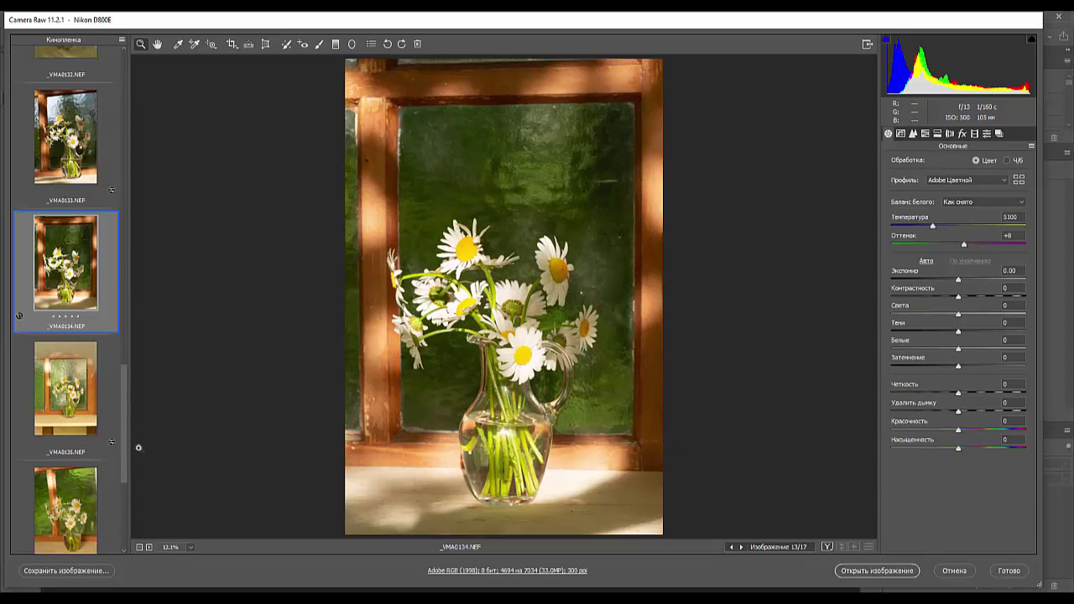
Set shadows to +22 and highlights to -83 on photo _VMA0134, and rate it five stars.
{"action": "left_click", "coordinate": [959, 333]}
{"action": "left_click_drag", "start_coordinate": [959, 332], "coordinate": [903, 342]}
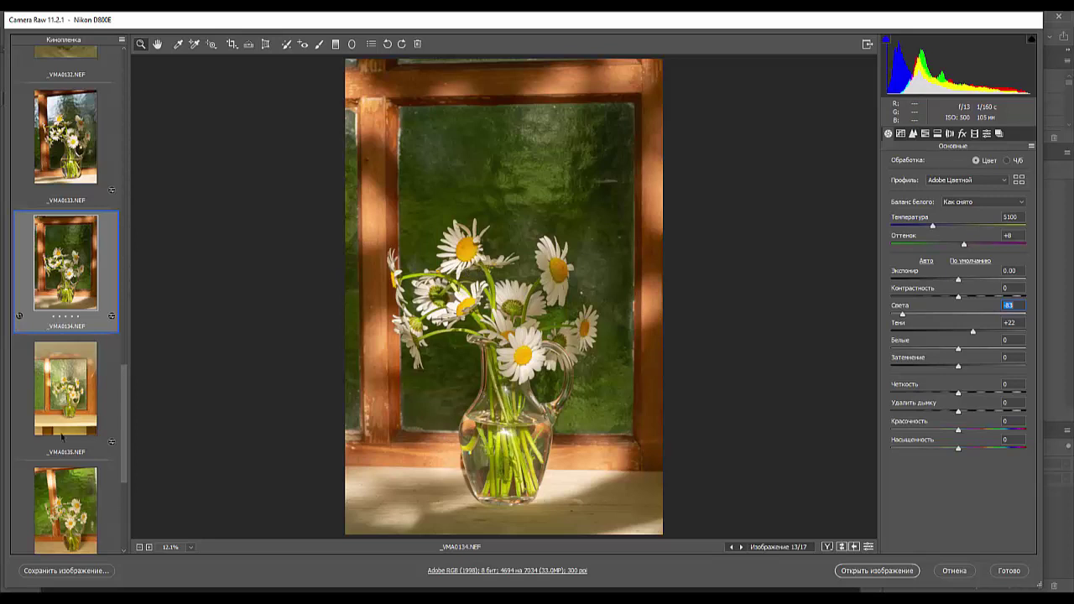
{"action": "left_click", "coordinate": [79, 317]}
Review the unrated photos _VMA0138, _VMA0137 and _VMA0126 at full view.
{"action": "left_click_drag", "start_coordinate": [126, 412], "coordinate": [126, 497]}
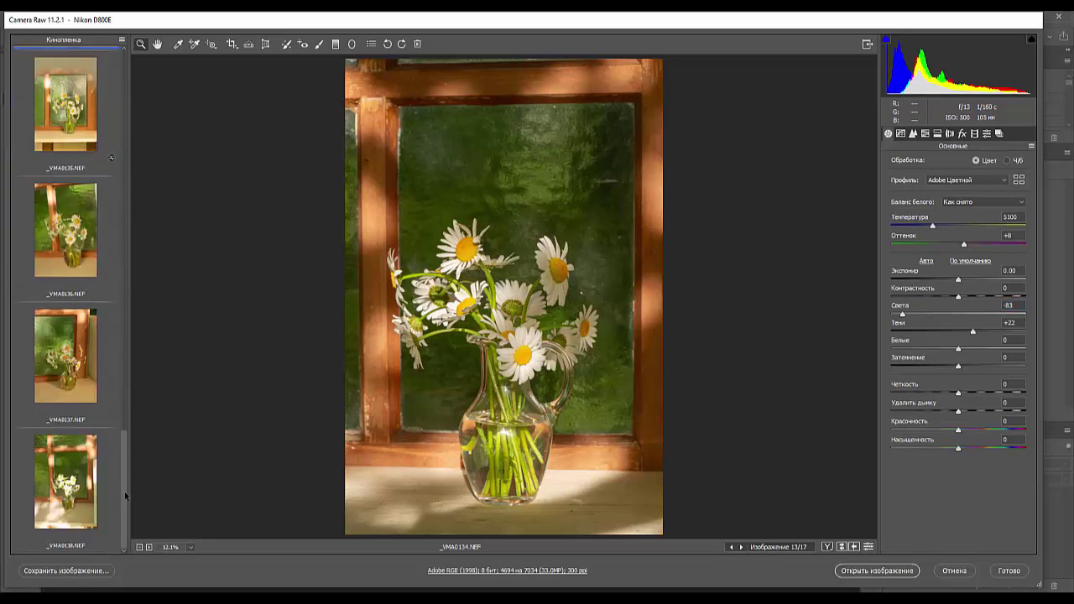
{"action": "left_click", "coordinate": [66, 483]}
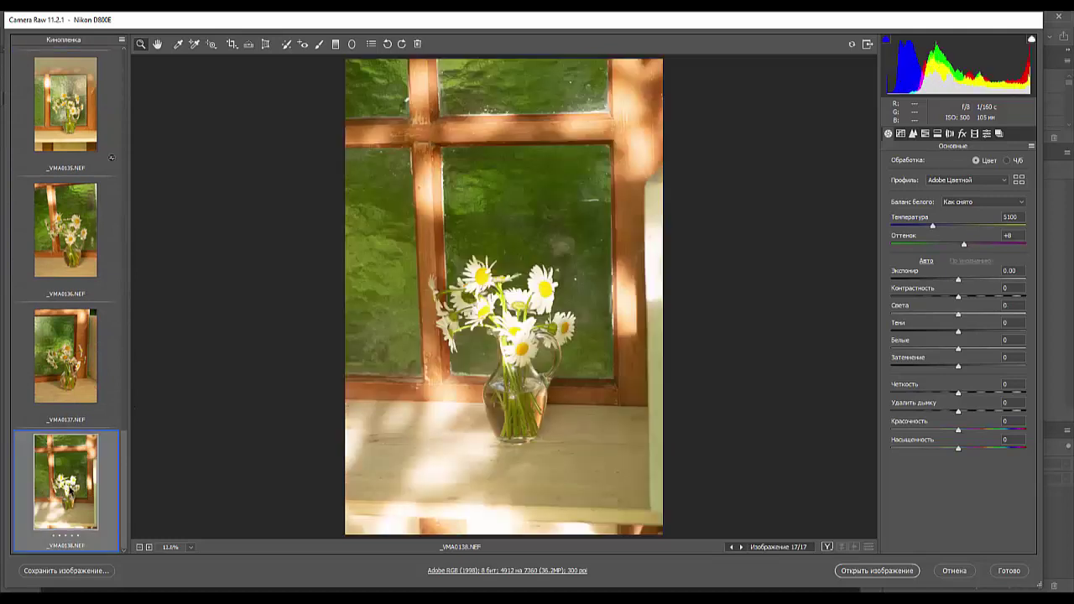
{"action": "left_click", "coordinate": [52, 354]}
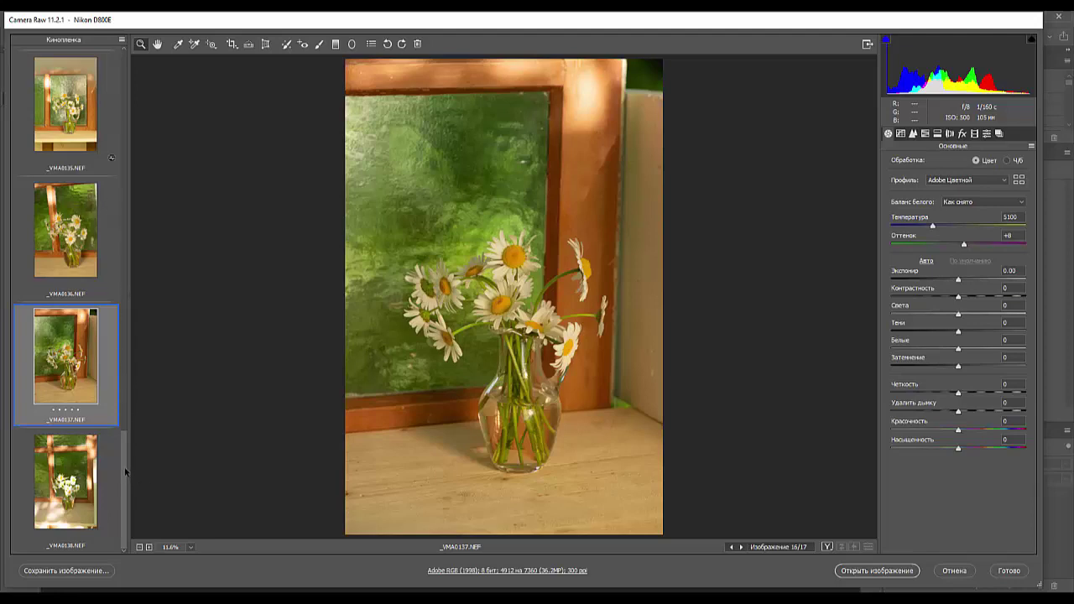
{"action": "scroll", "coordinate": [125, 471], "scroll_direction": "up", "scroll_amount": 10}
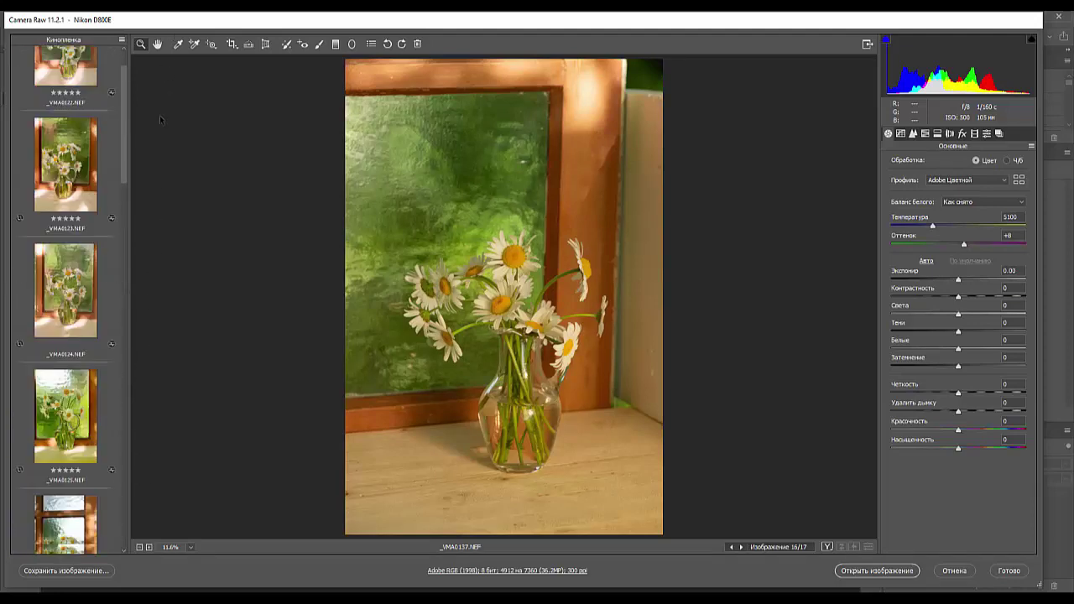
{"action": "scroll", "coordinate": [67, 168], "scroll_direction": "down", "scroll_amount": 3}
{"action": "left_click", "coordinate": [60, 189]}
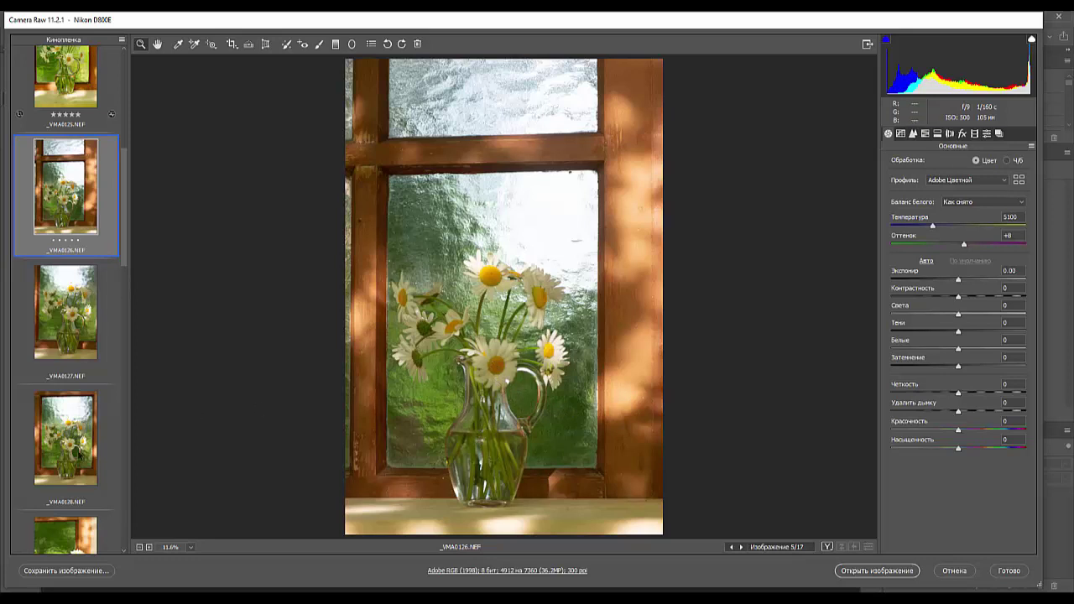
Adjust photo _VMA0128 to exposure +0.35, highlights -20 and blacks +6.
{"action": "left_click", "coordinate": [74, 452]}
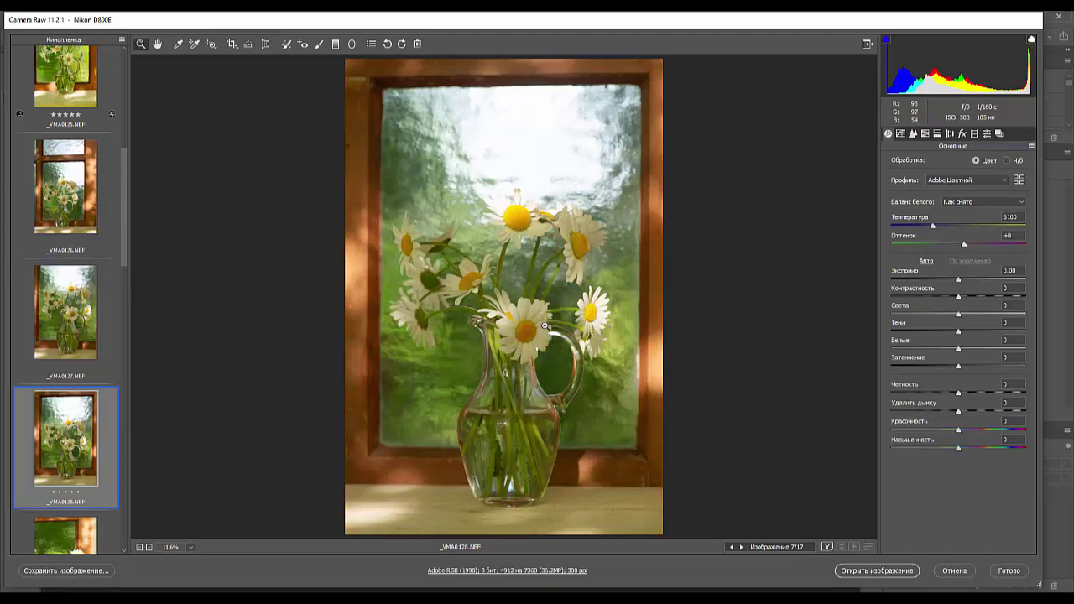
{"action": "left_click", "coordinate": [545, 325]}
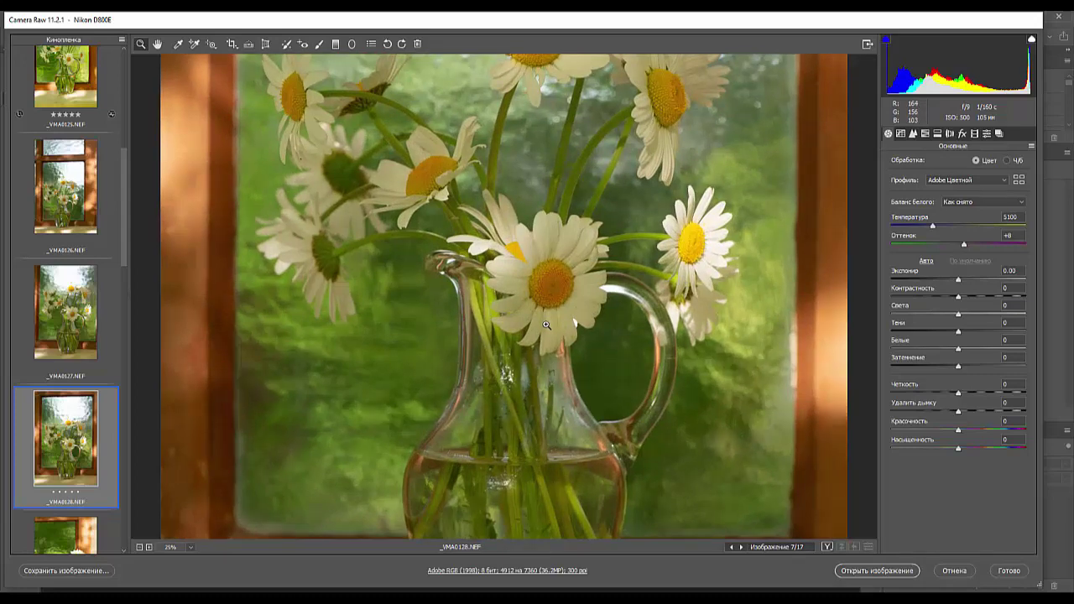
{"action": "left_click", "coordinate": [538, 325], "text": "alt"}
{"action": "left_click", "coordinate": [538, 326], "text": "alt"}
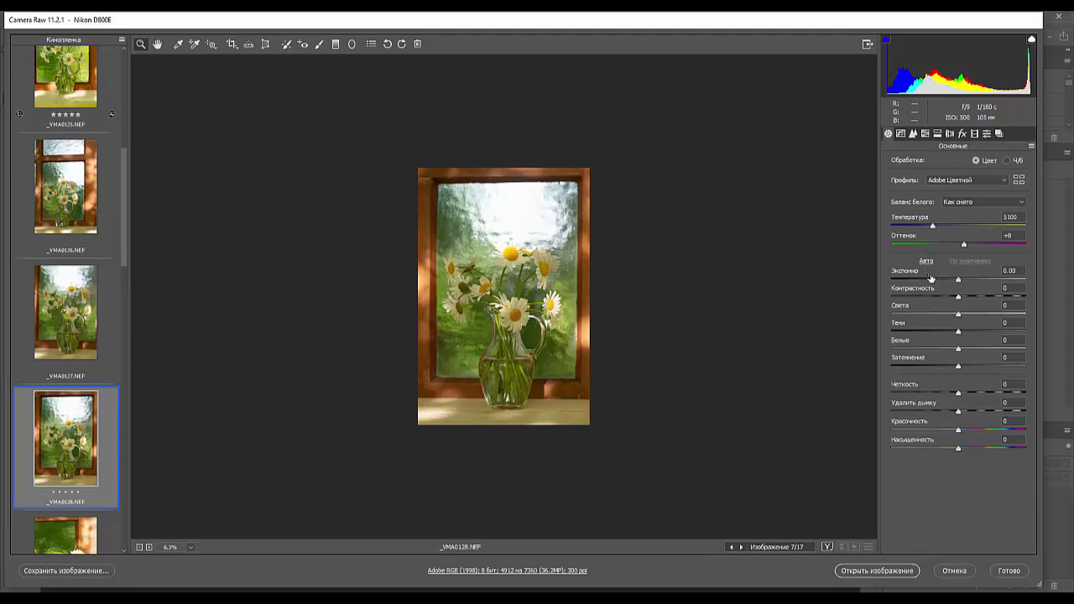
{"action": "left_click_drag", "start_coordinate": [959, 281], "coordinate": [947, 324]}
{"action": "left_click", "coordinate": [959, 366]}
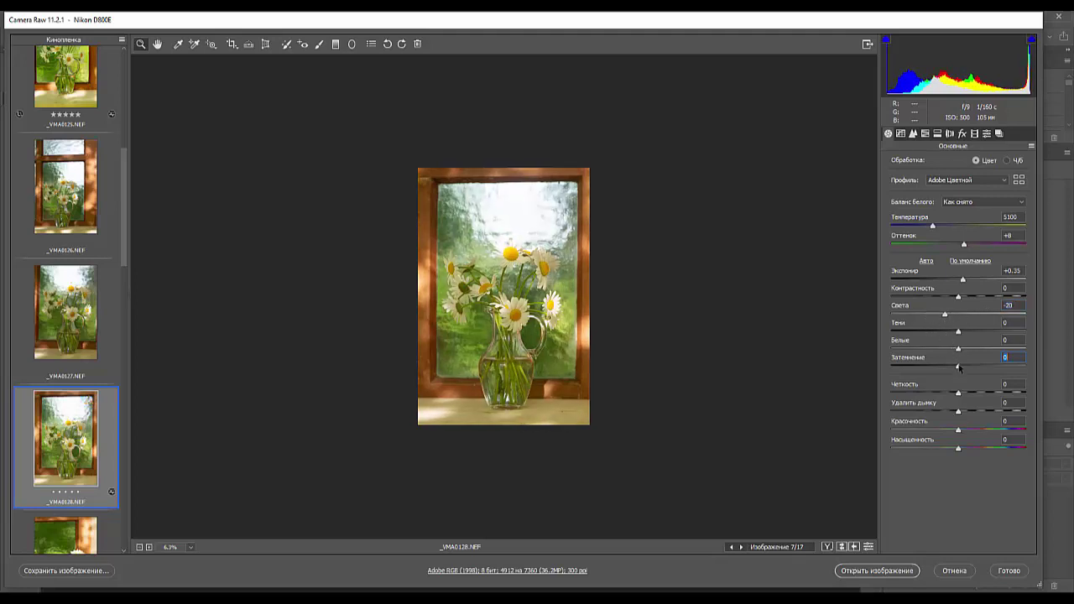
{"action": "mouse_move", "coordinate": [959, 367]}
{"action": "left_mouse_down"}
{"action": "mouse_move", "coordinate": [977, 366]}
{"action": "mouse_move", "coordinate": [962, 367]}
{"action": "left_mouse_up"}
Give photo _VMA0128 saturation +18, vibrance +48, temperature 4750, tint +4 and a five-star rating.
{"action": "left_click_drag", "start_coordinate": [958, 448], "coordinate": [990, 429]}
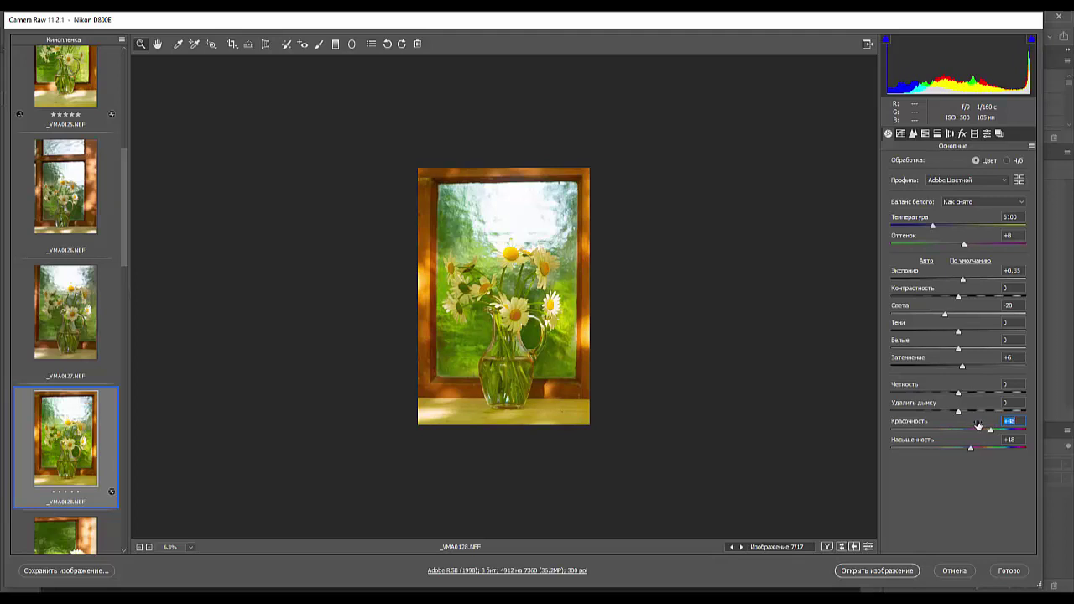
{"action": "left_click", "coordinate": [78, 493]}
{"action": "left_click_drag", "start_coordinate": [964, 247], "coordinate": [929, 237]}
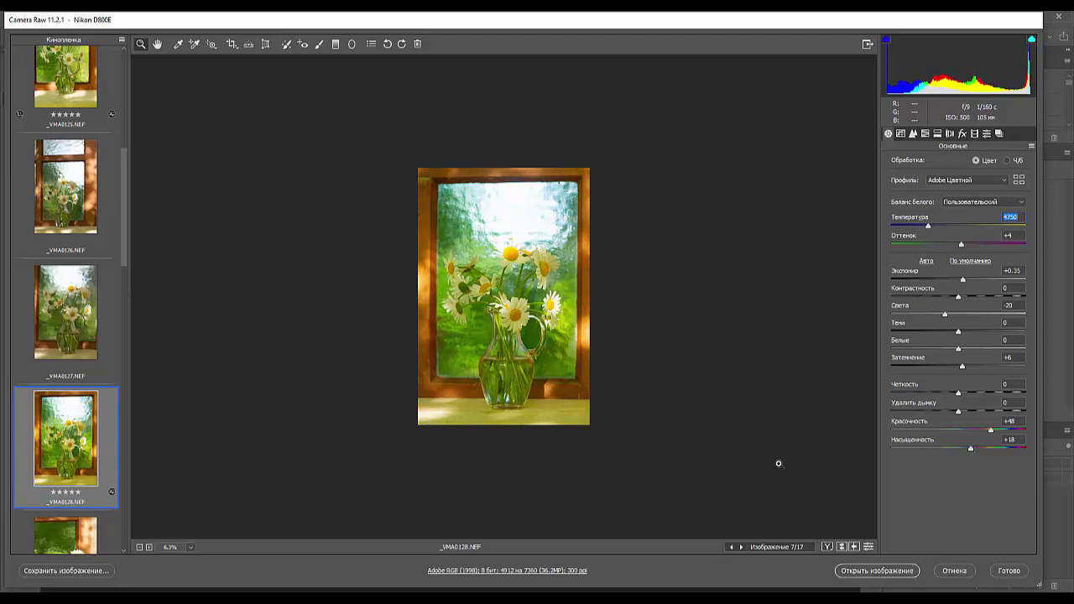
Examine the daisies and vase in the adjusted _VMA0128 photo up close, then the whole frame.
{"action": "key", "text": "ctrl+plus"}
{"action": "key", "text": "ctrl+plus"}
{"action": "key", "text": "ctrl+plus"}
{"action": "key", "text": "ctrl+plus"}
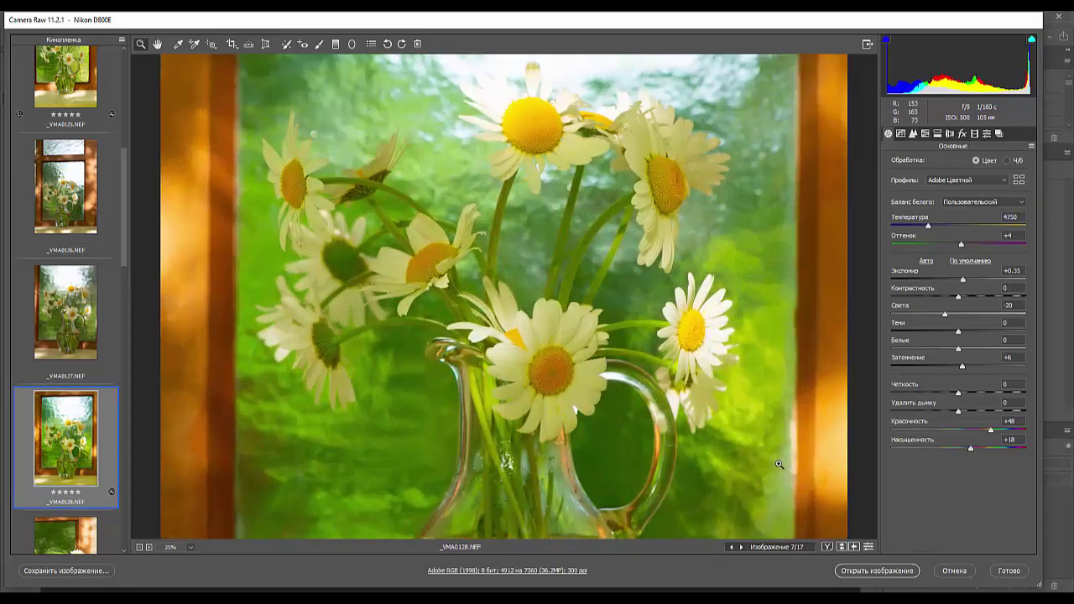
{"action": "key", "text": "ctrl+plus"}
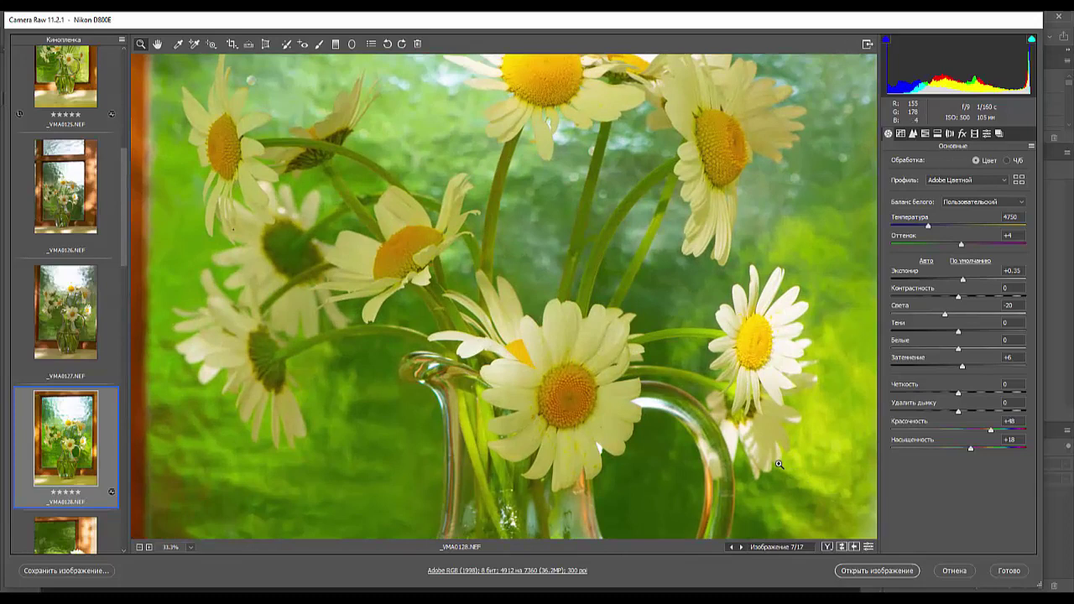
{"action": "key", "text": "ctrl+minus"}
{"action": "key", "text": "ctrl+minus"}
{"action": "key", "text": "ctrl+minus"}
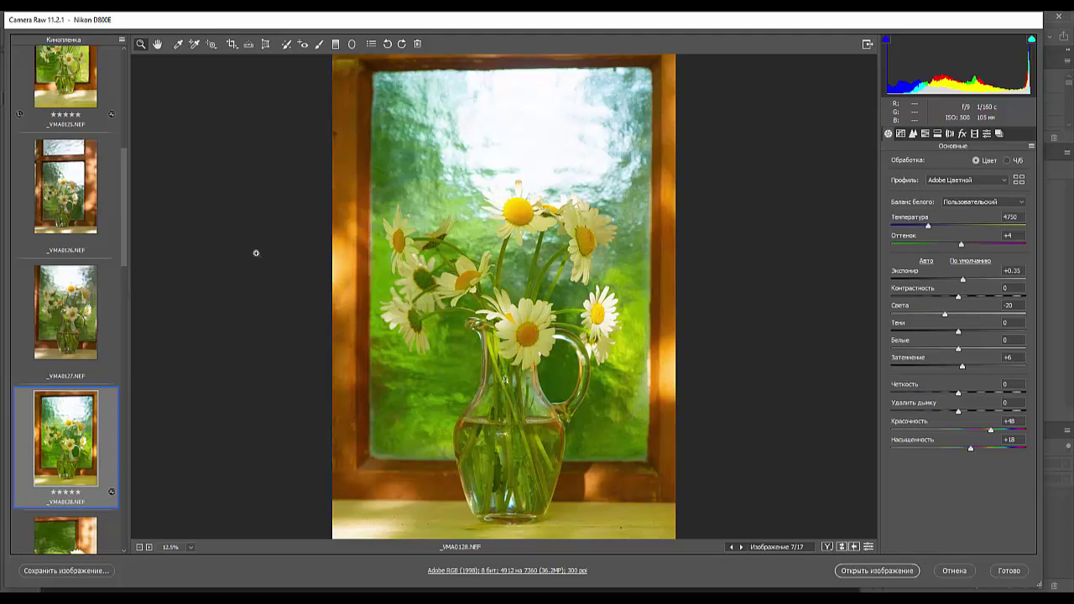
Select all rated photos in the filmstrip and open them in Photoshop.
{"action": "left_click", "coordinate": [122, 39]}
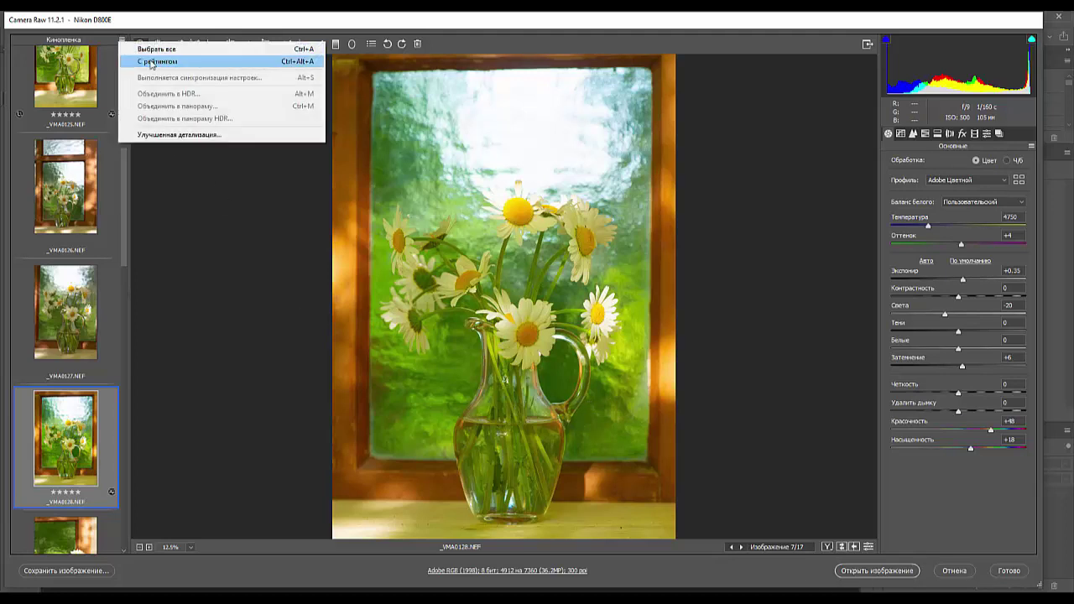
{"action": "left_click", "coordinate": [151, 62]}
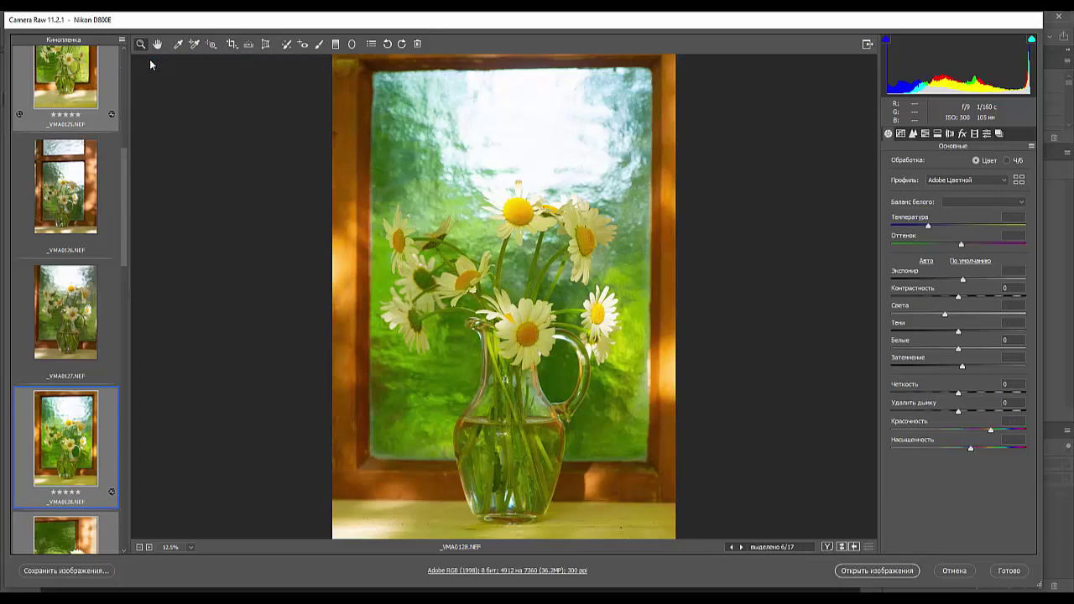
{"action": "left_click", "coordinate": [879, 573]}
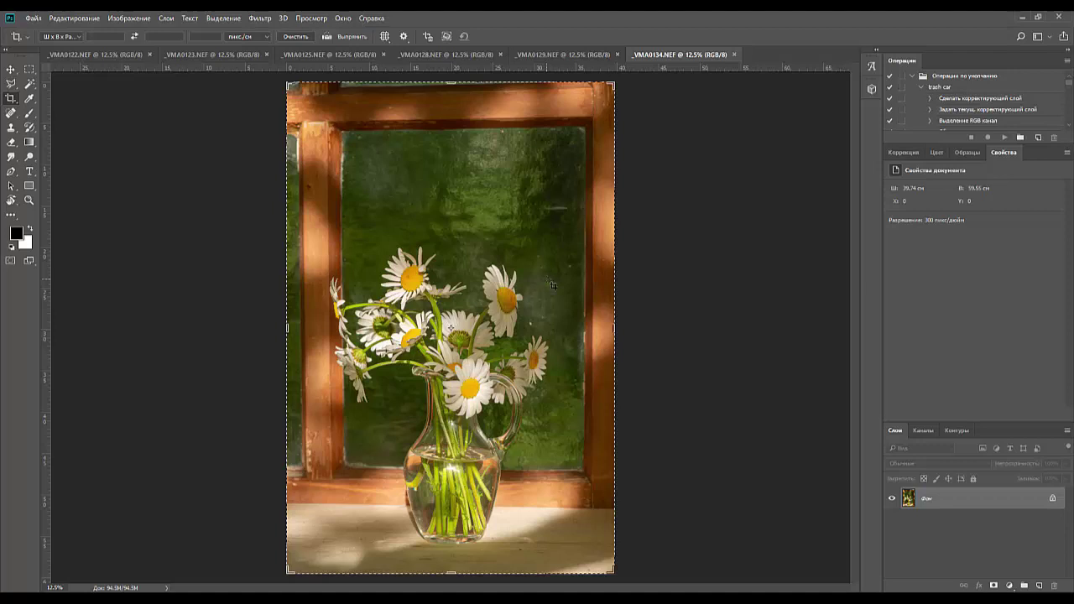
Straighten the tilted _VMA0122 photo by slightly rotating and applying a crop inside its edges.
{"action": "left_click", "coordinate": [98, 57]}
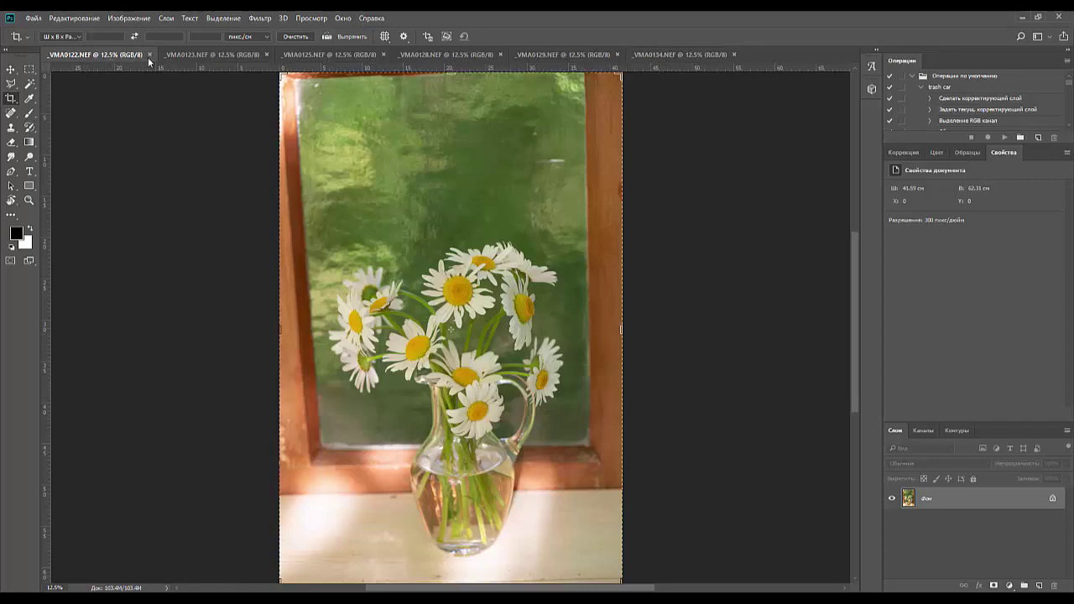
{"action": "mouse_move", "coordinate": [669, 115]}
{"action": "left_mouse_down"}
{"action": "mouse_move", "coordinate": [686, 122]}
{"action": "mouse_move", "coordinate": [676, 126]}
{"action": "left_mouse_up"}
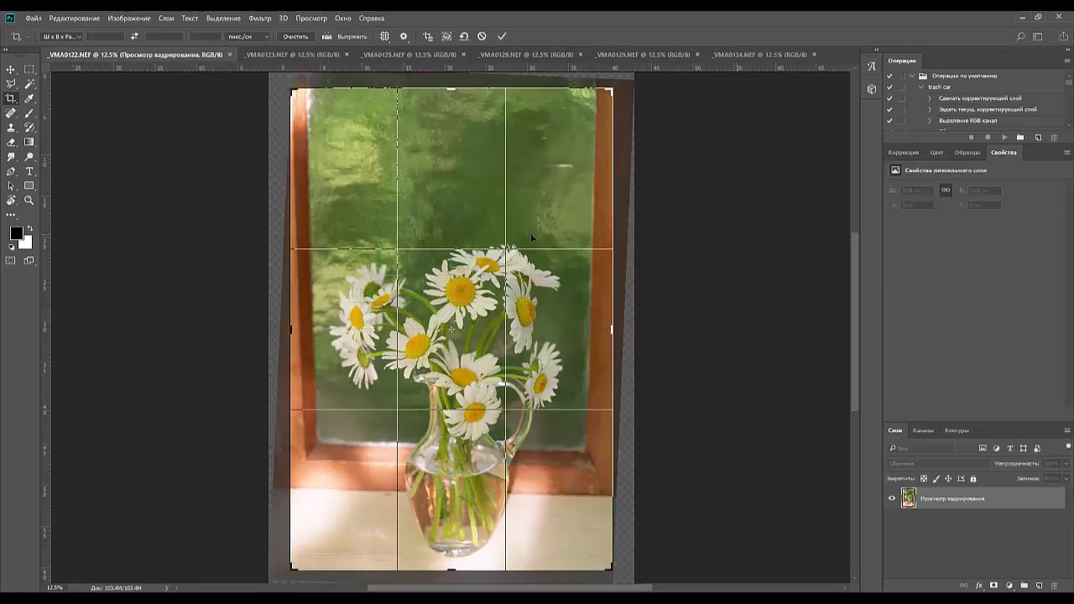
{"action": "key", "text": "Return"}
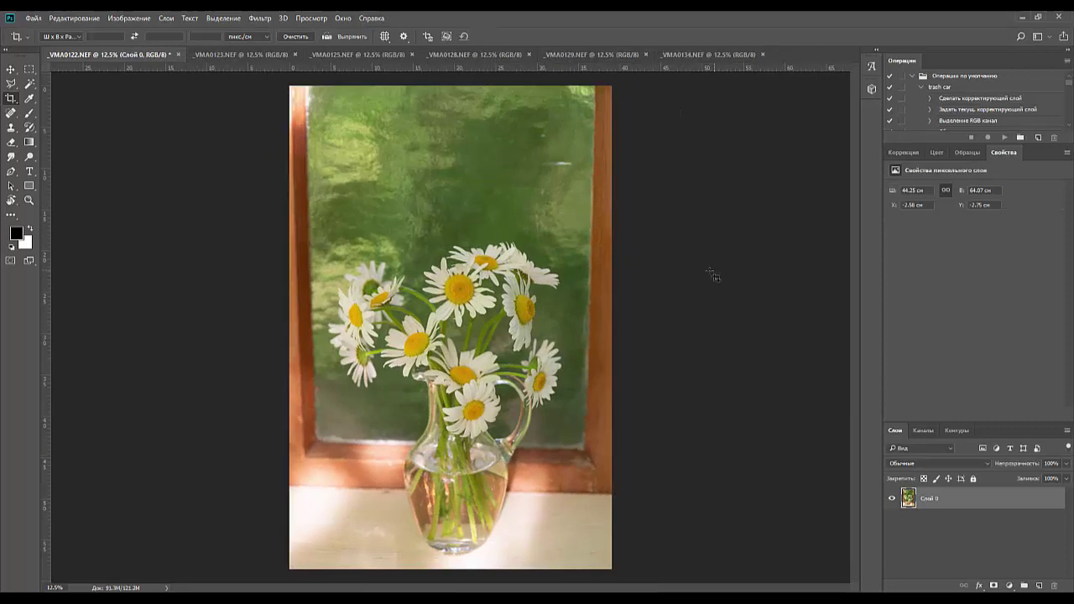
Crop _VMA0122 tighter above the daisies and along the left window frame, extending the bottom edge slightly.
{"action": "left_click", "coordinate": [11, 98]}
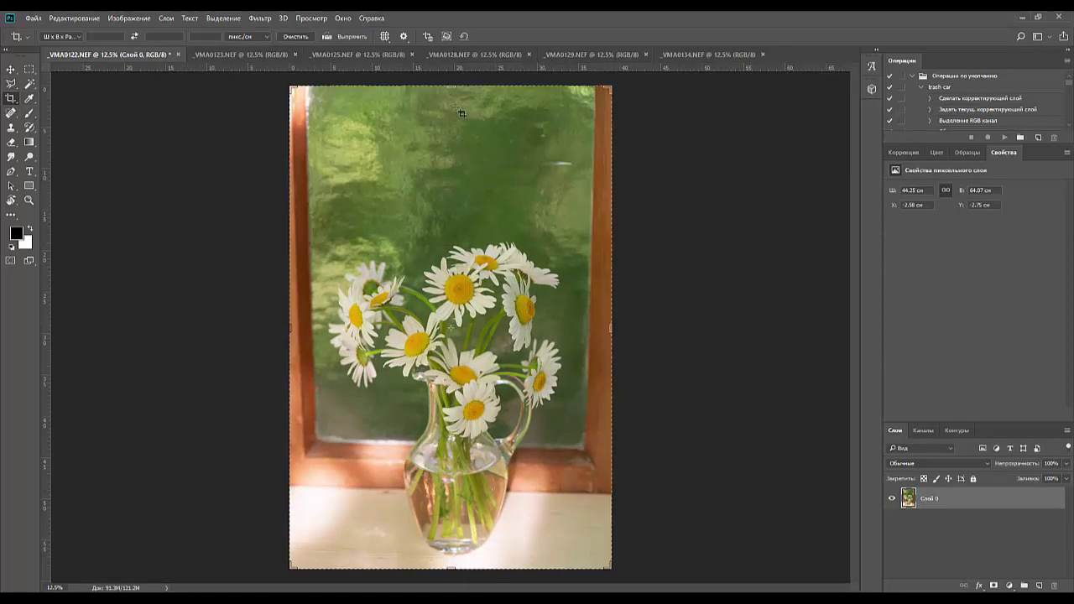
{"action": "left_click_drag", "start_coordinate": [451, 86], "coordinate": [450, 125]}
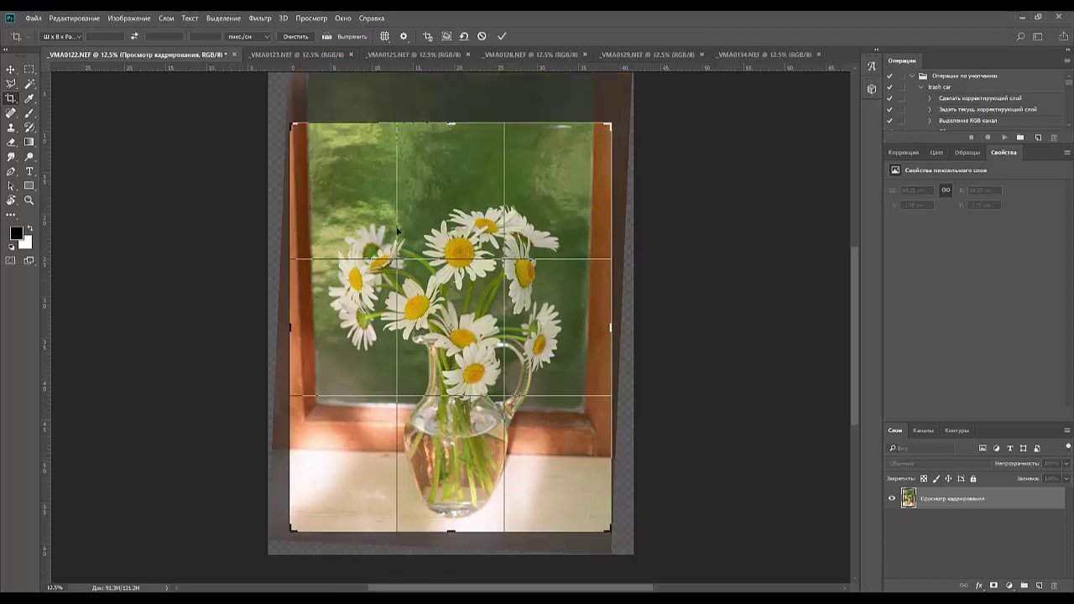
{"action": "left_click_drag", "start_coordinate": [291, 324], "coordinate": [299, 325]}
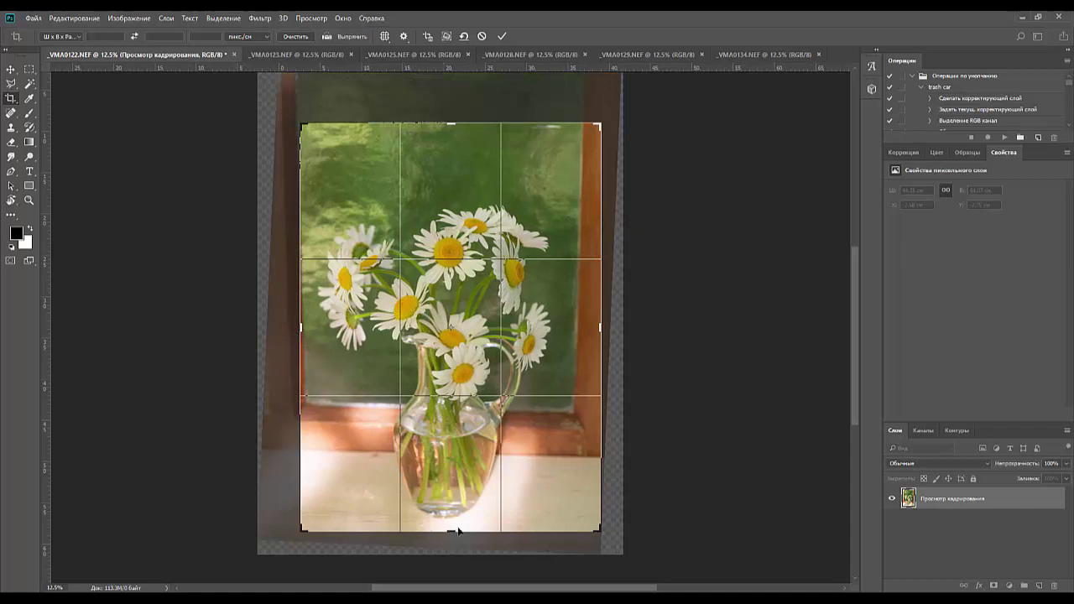
{"action": "left_click_drag", "start_coordinate": [451, 531], "coordinate": [449, 535]}
{"action": "key", "text": "Return"}
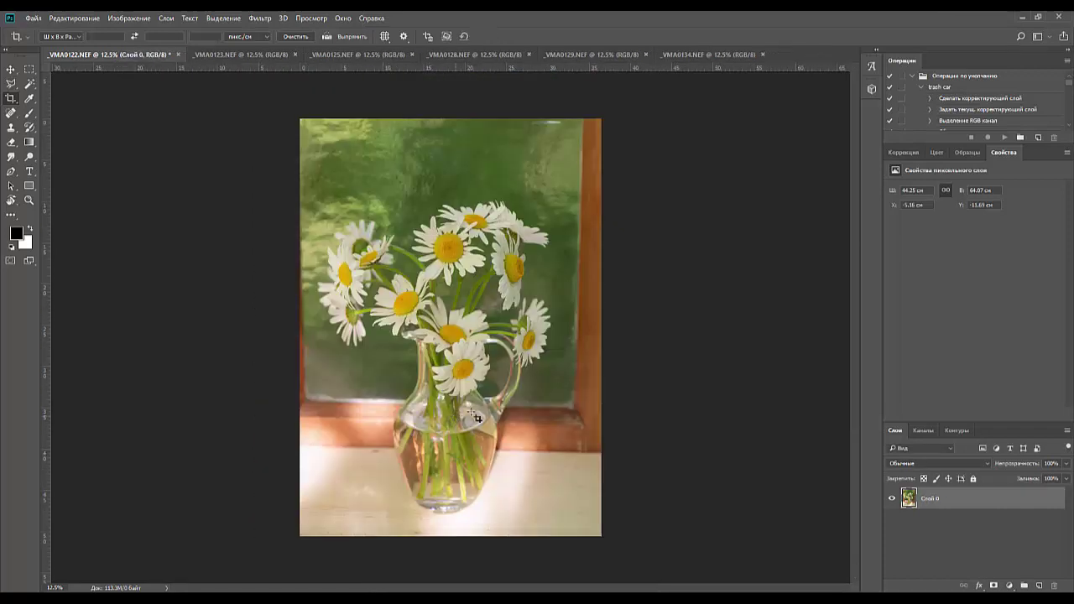
Add a Levels adjustment layer to _VMA0122 with the black point at 37 and the white point at 235.
{"action": "left_click", "coordinate": [914, 153]}
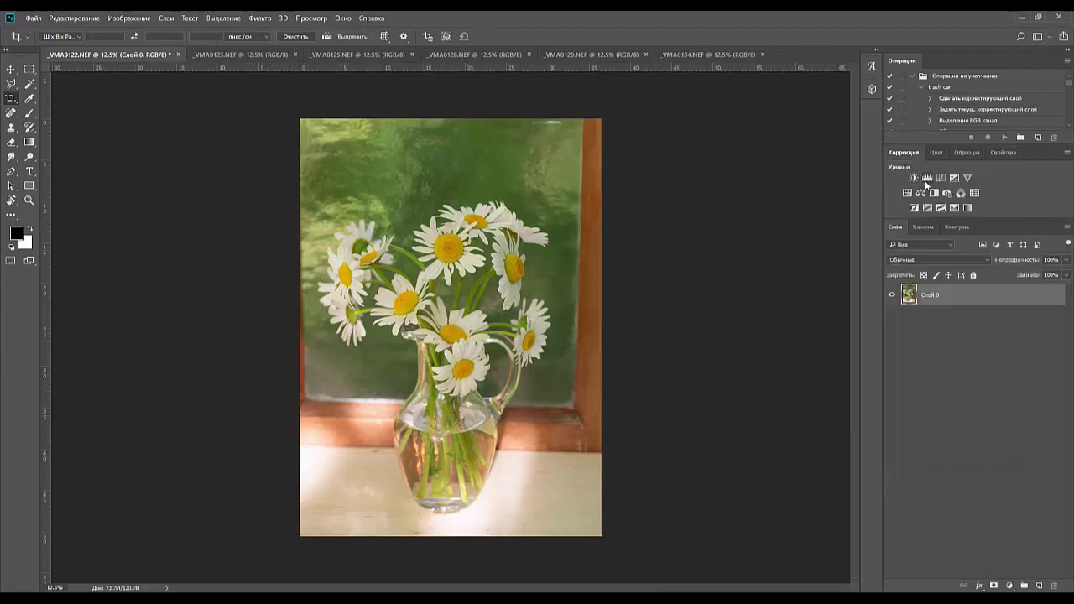
{"action": "left_click", "coordinate": [927, 178]}
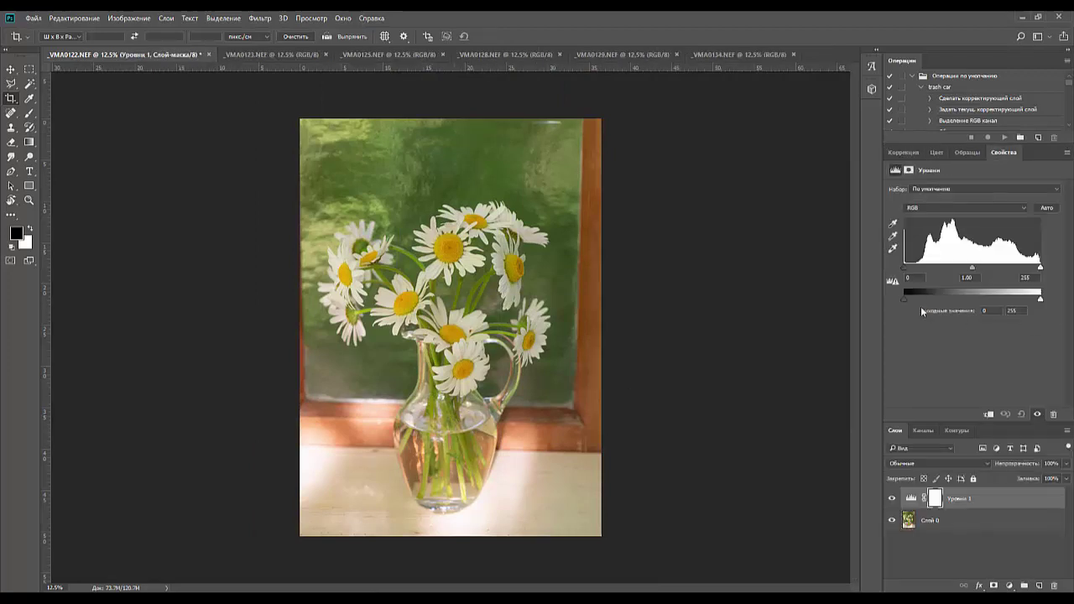
{"action": "mouse_move", "coordinate": [907, 271]}
{"action": "left_mouse_down"}
{"action": "mouse_move", "coordinate": [940, 271]}
{"action": "mouse_move", "coordinate": [923, 271]}
{"action": "left_mouse_up"}
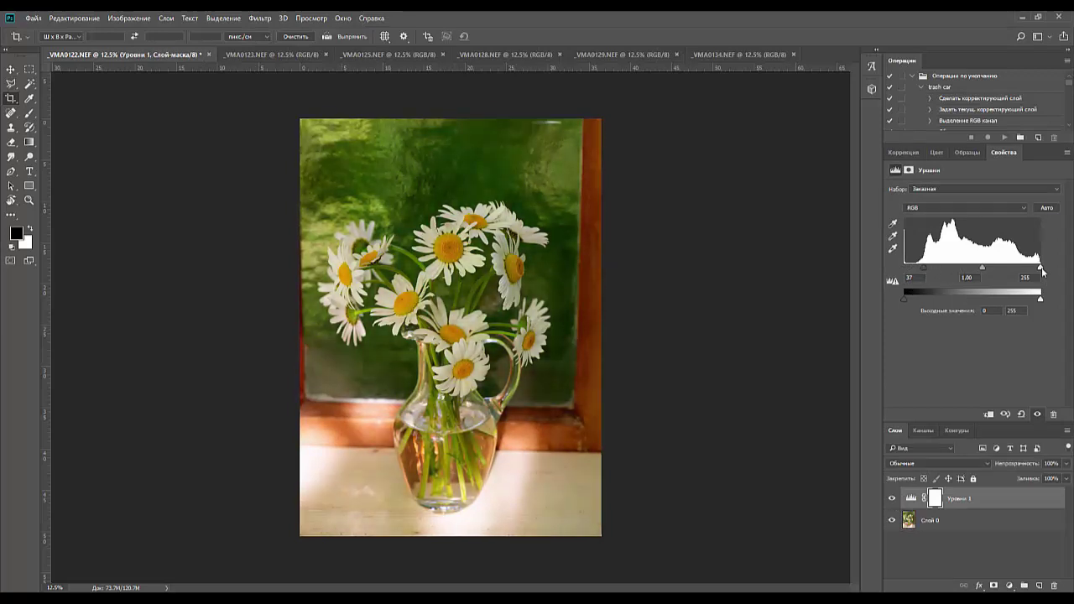
{"action": "left_click_drag", "start_coordinate": [1041, 268], "coordinate": [1030, 268]}
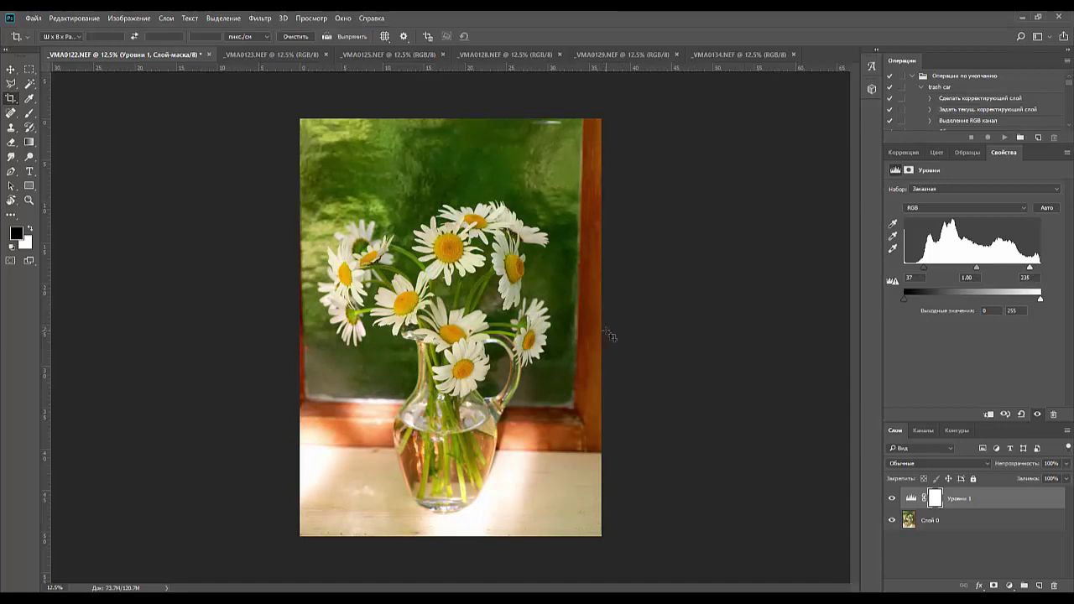
Crop _VMA0122 narrower to remove the right window frame and a sliver along the left edge.
{"action": "left_click", "coordinate": [10, 99]}
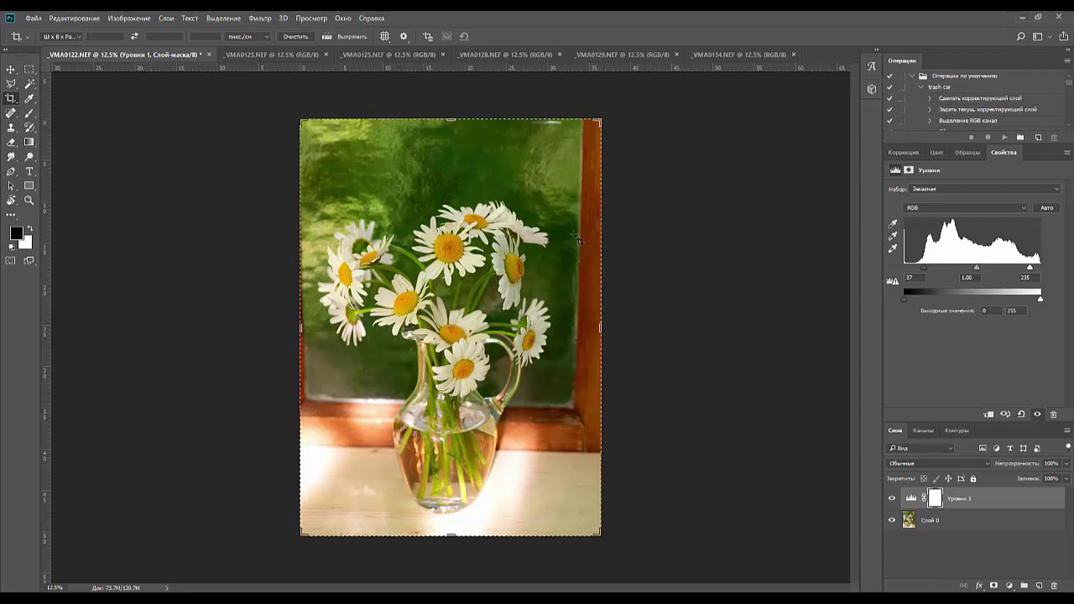
{"action": "left_click_drag", "start_coordinate": [601, 325], "coordinate": [592, 321]}
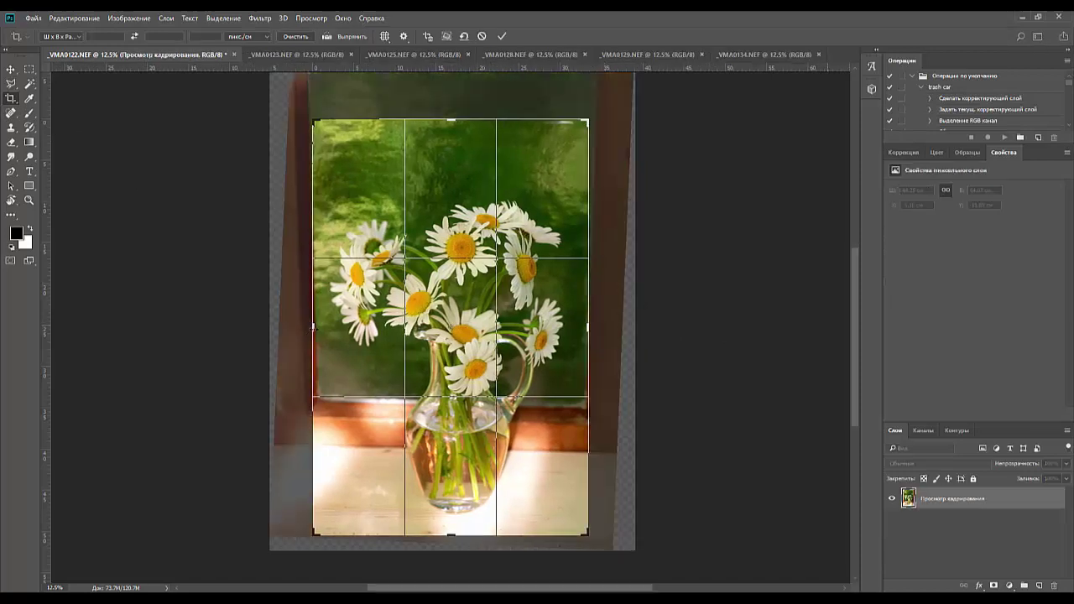
{"action": "left_click_drag", "start_coordinate": [313, 326], "coordinate": [315, 325]}
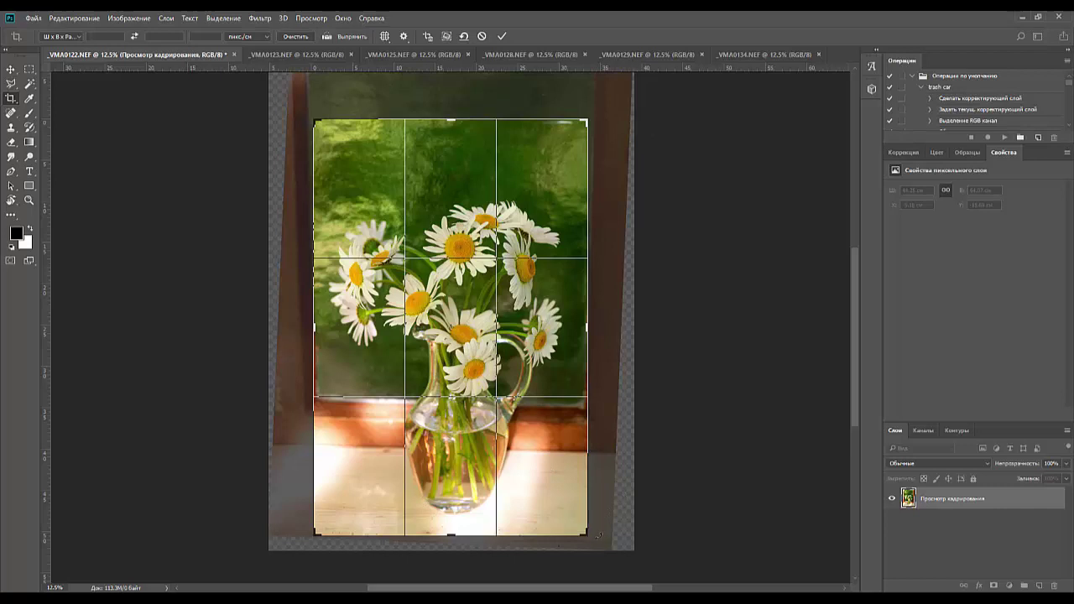
{"action": "double_click", "coordinate": [537, 484]}
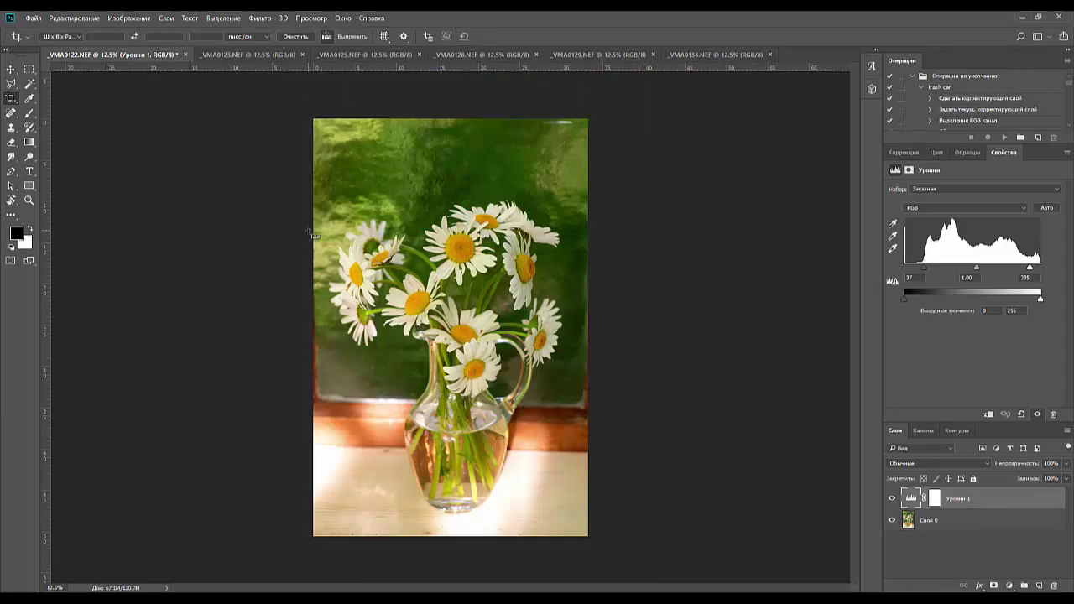
Merge the Levels adjustment into the _VMA0122 photo layer.
{"action": "left_click", "coordinate": [278, 233]}
{"action": "left_click", "coordinate": [539, 236]}
{"action": "key", "text": "Delete"}
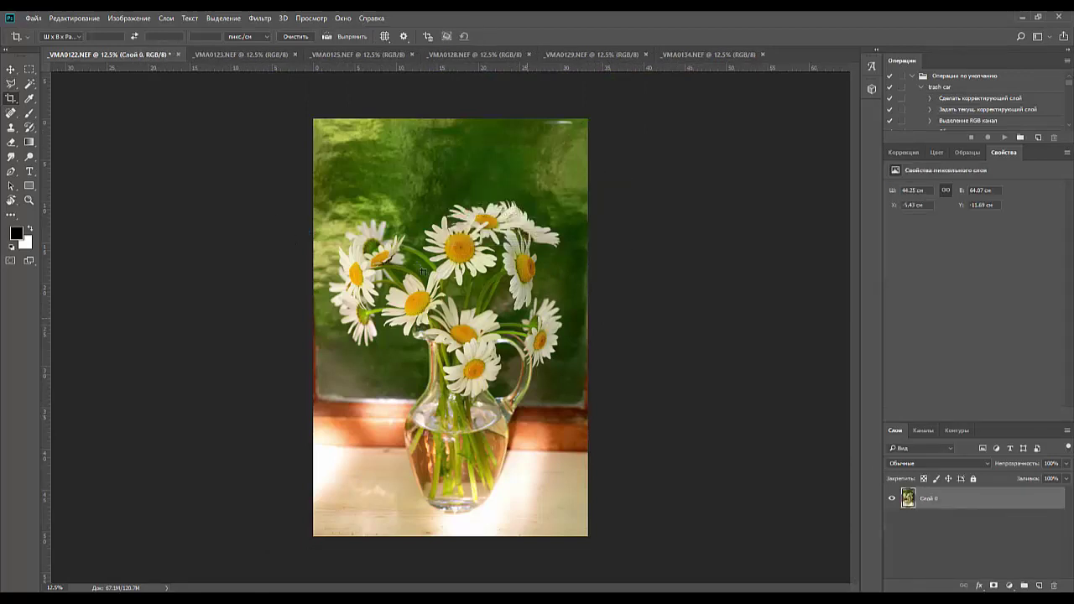
{"action": "left_click", "coordinate": [11, 99]}
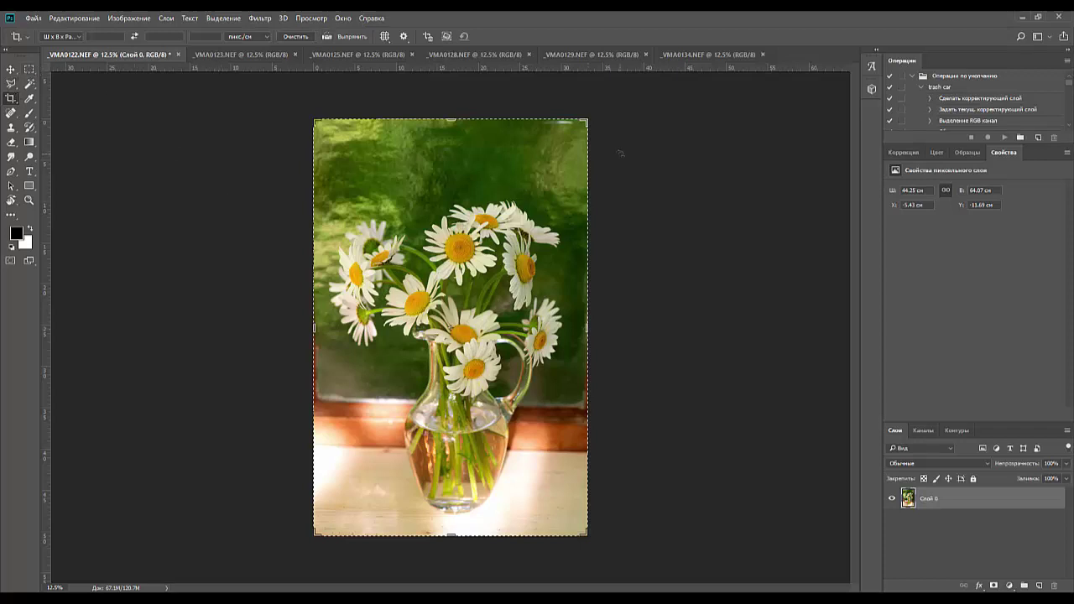
{"action": "left_click_drag", "start_coordinate": [598, 117], "coordinate": [598, 116]}
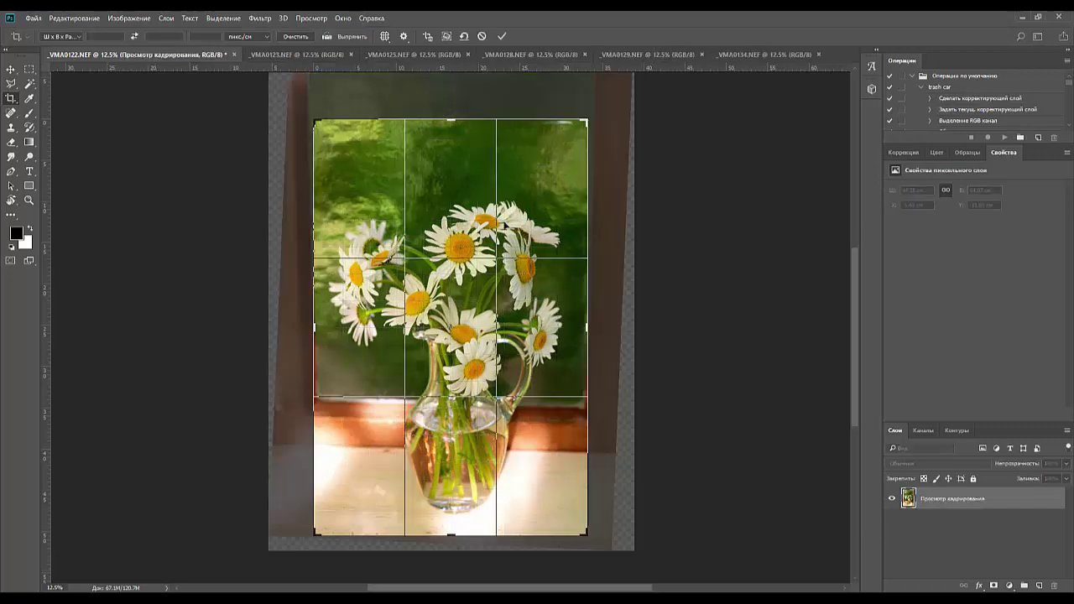
{"action": "key", "text": "Return"}
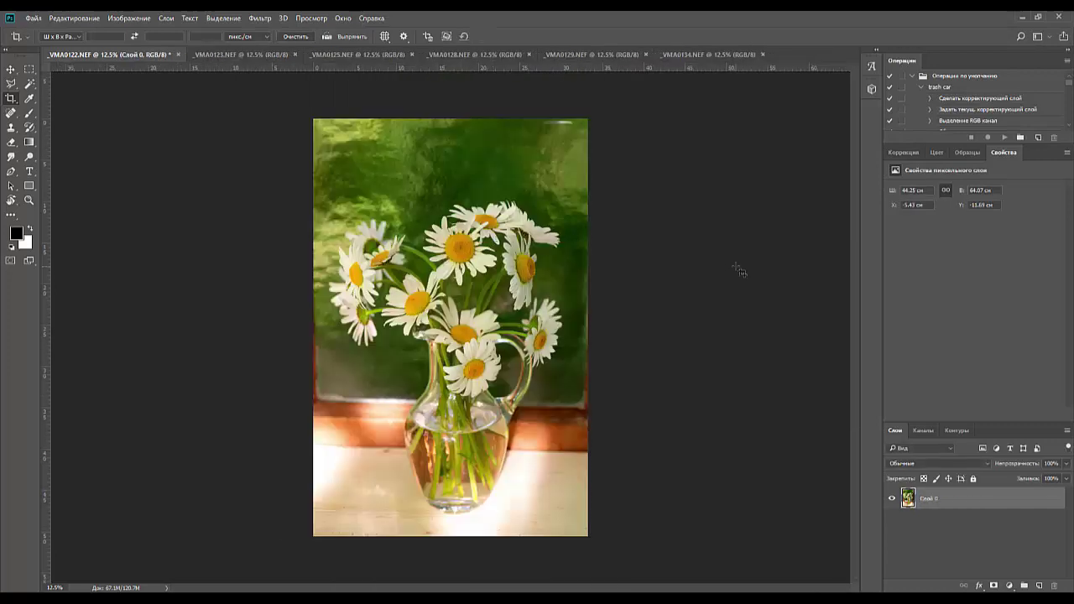
Examine the daisies and vase in _VMA0122 up close, then check the whole frame.
{"action": "left_click", "coordinate": [759, 248]}
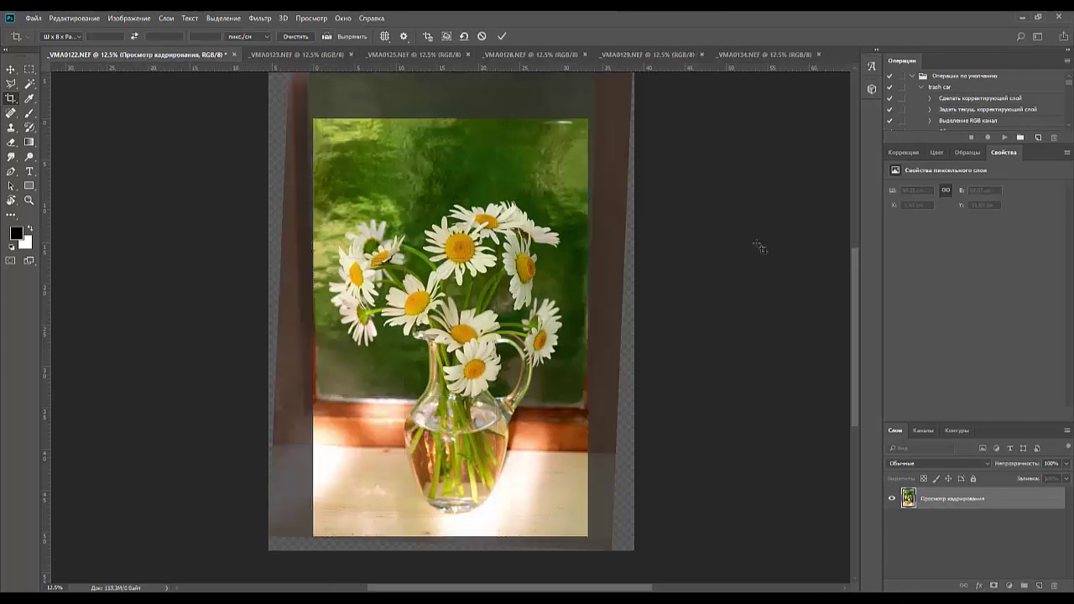
{"action": "key", "text": "ctrl+plus"}
{"action": "key", "text": "ctrl+plus"}
{"action": "key", "text": "ctrl+plus"}
{"action": "key", "text": "ctrl+plus"}
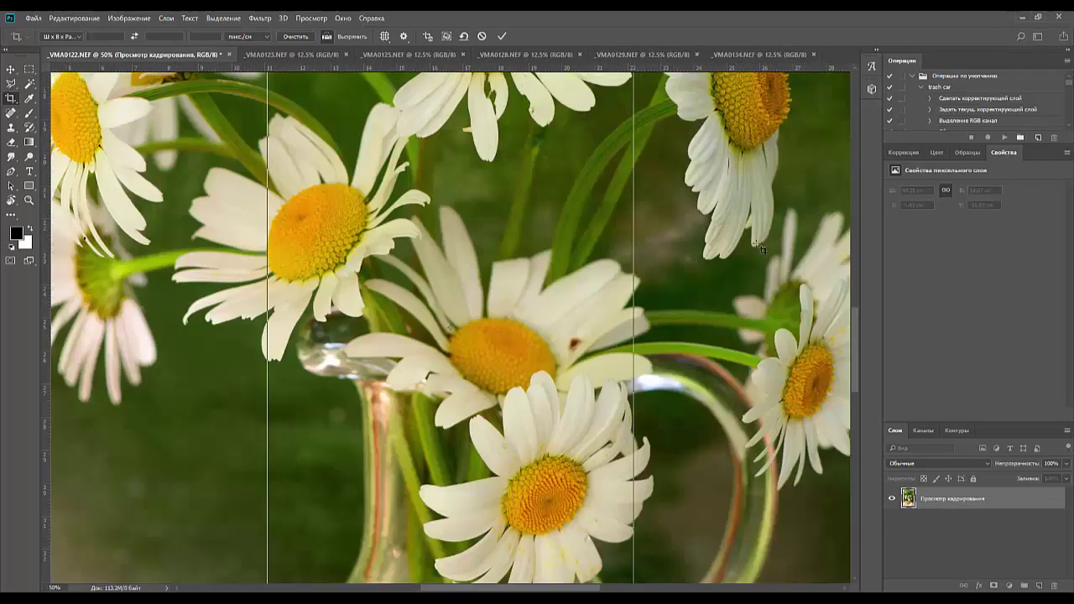
{"action": "key", "text": "ctrl+minus"}
{"action": "key", "text": "ctrl+minus"}
{"action": "key", "text": "ctrl+minus"}
{"action": "key", "text": "ctrl+minus"}
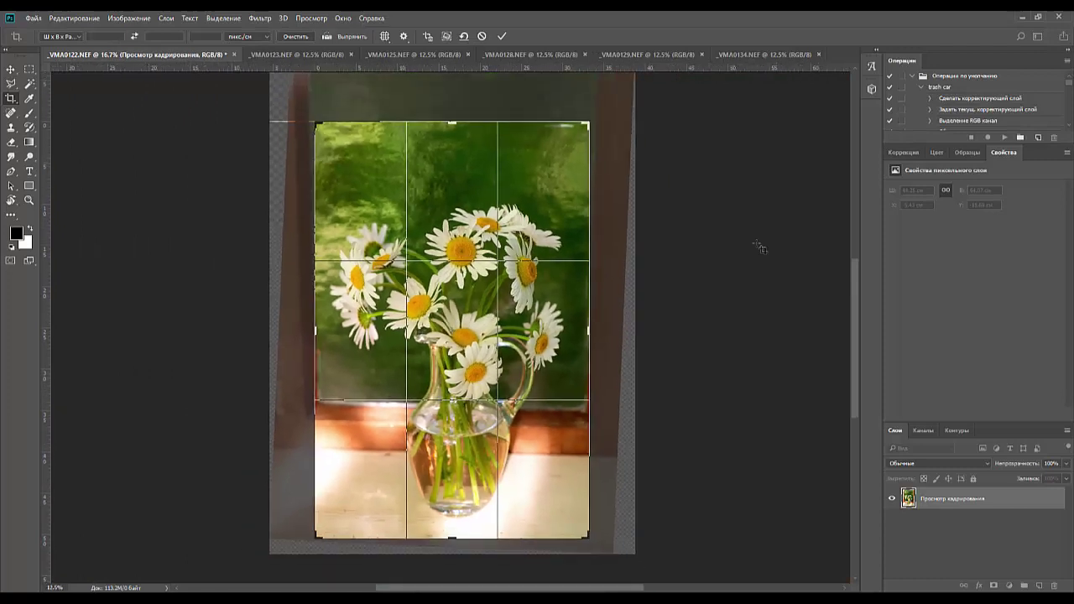
{"action": "left_click", "coordinate": [29, 84]}
{"action": "left_click", "coordinate": [512, 236]}
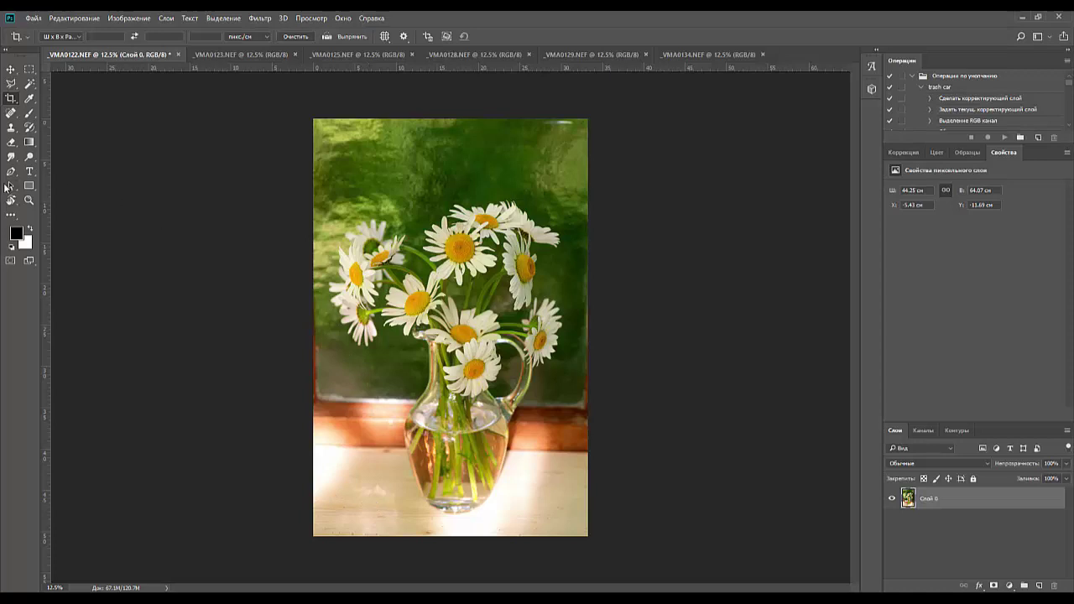
Straighten _VMA0122 with a slight rotation inside the crop, and trim a thin strip off its left edge.
{"action": "left_click", "coordinate": [11, 99]}
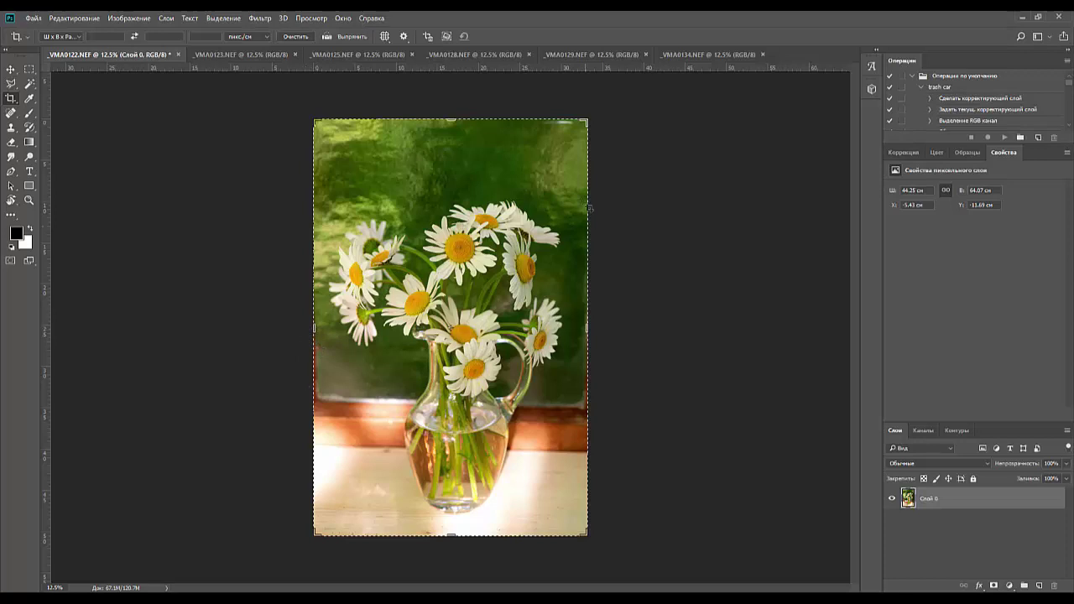
{"action": "left_click_drag", "start_coordinate": [600, 110], "coordinate": [596, 105]}
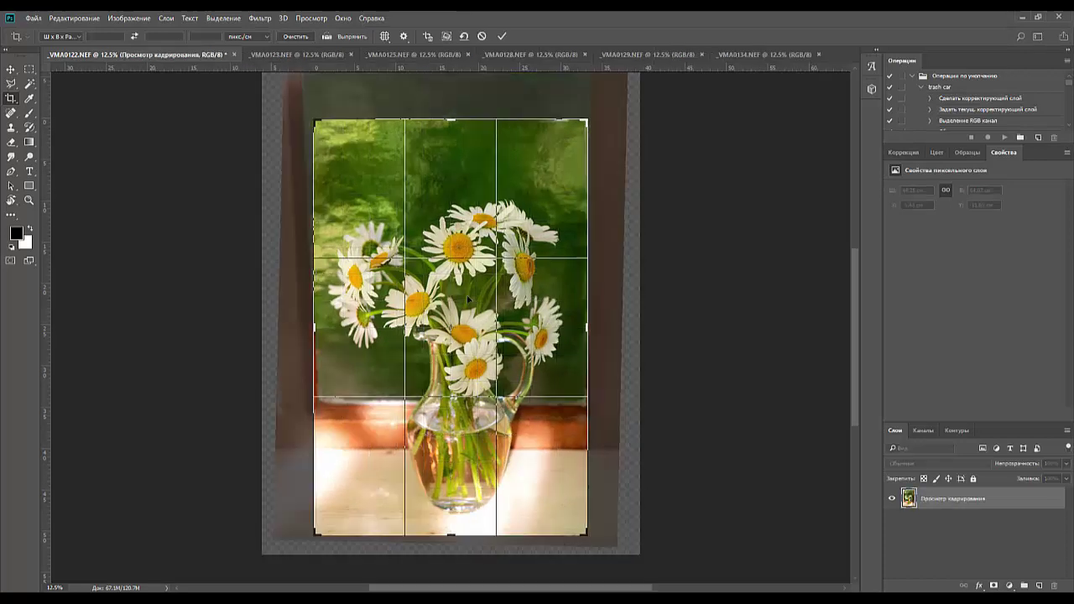
{"action": "key", "text": "Return"}
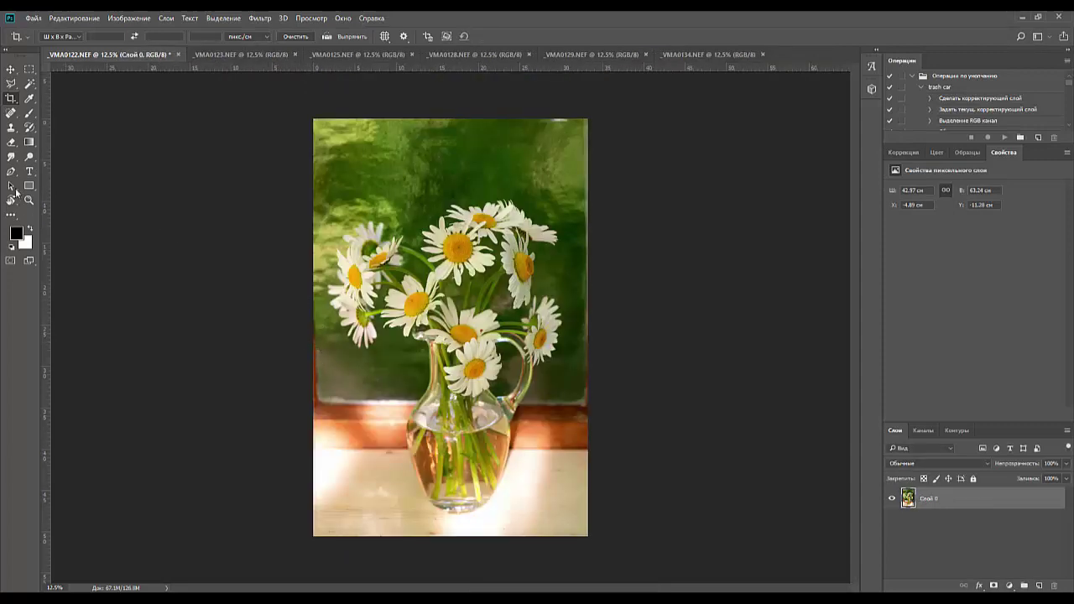
{"action": "left_click", "coordinate": [12, 98]}
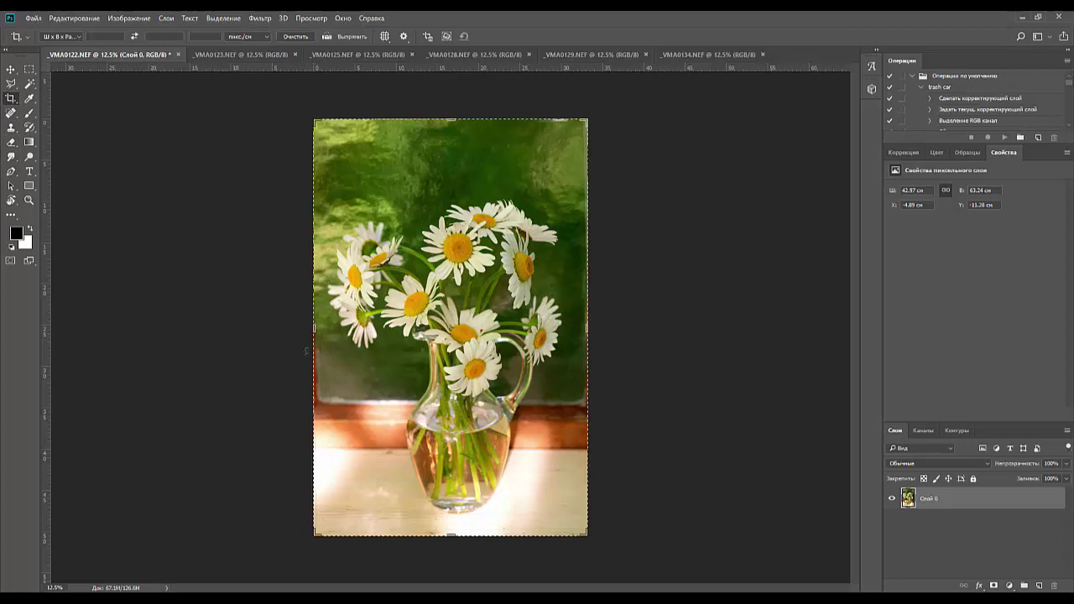
{"action": "left_click_drag", "start_coordinate": [311, 328], "coordinate": [315, 327]}
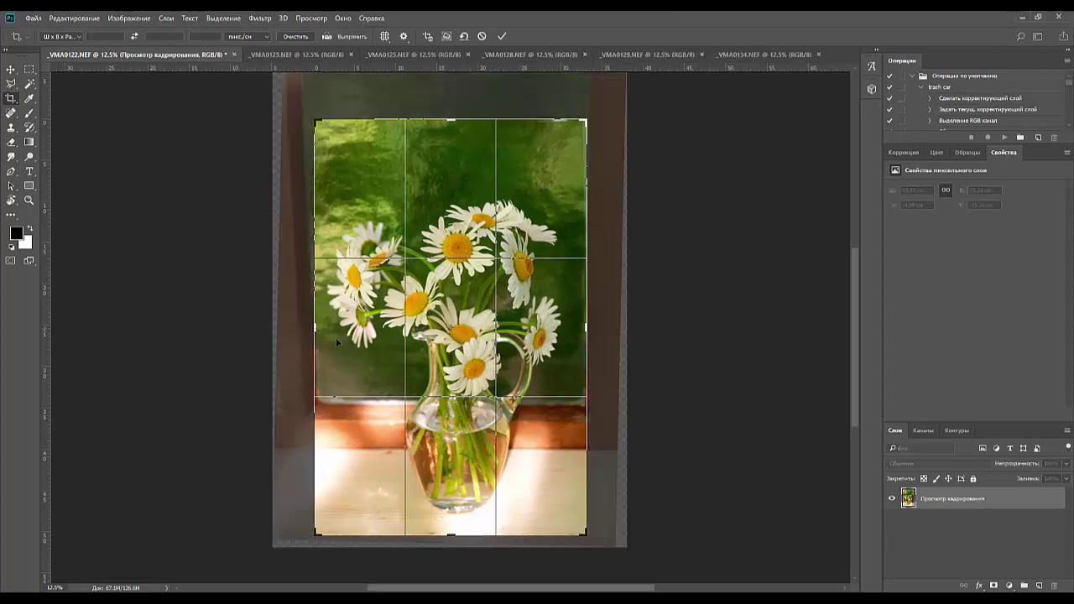
{"action": "key", "text": "Return"}
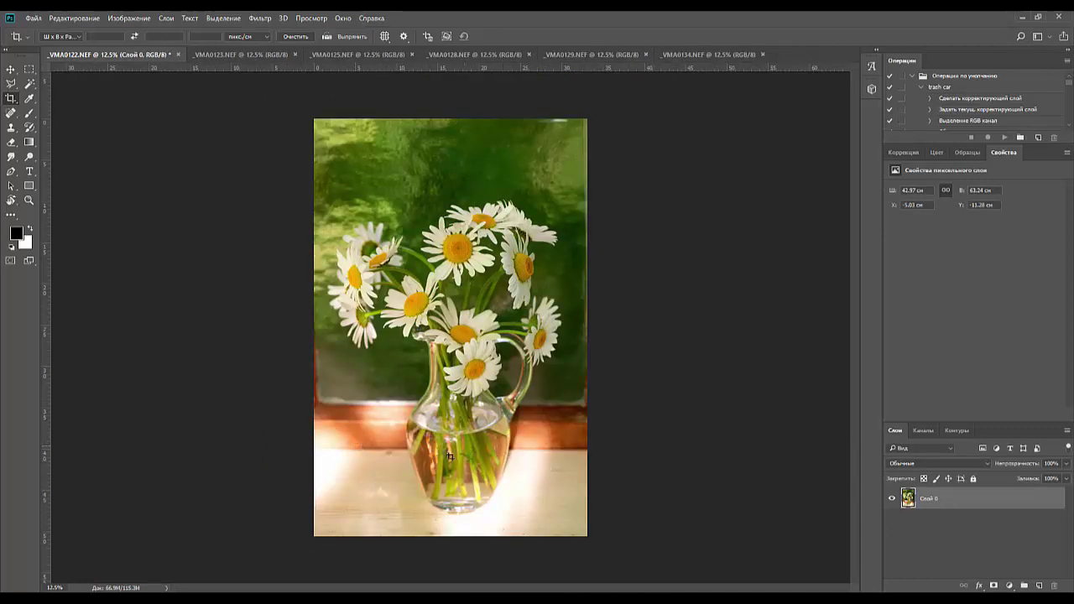
Try a Levels adjustment layer on _VMA0123 with the black point at 31 and the white point at 247.
{"action": "left_click", "coordinate": [218, 54]}
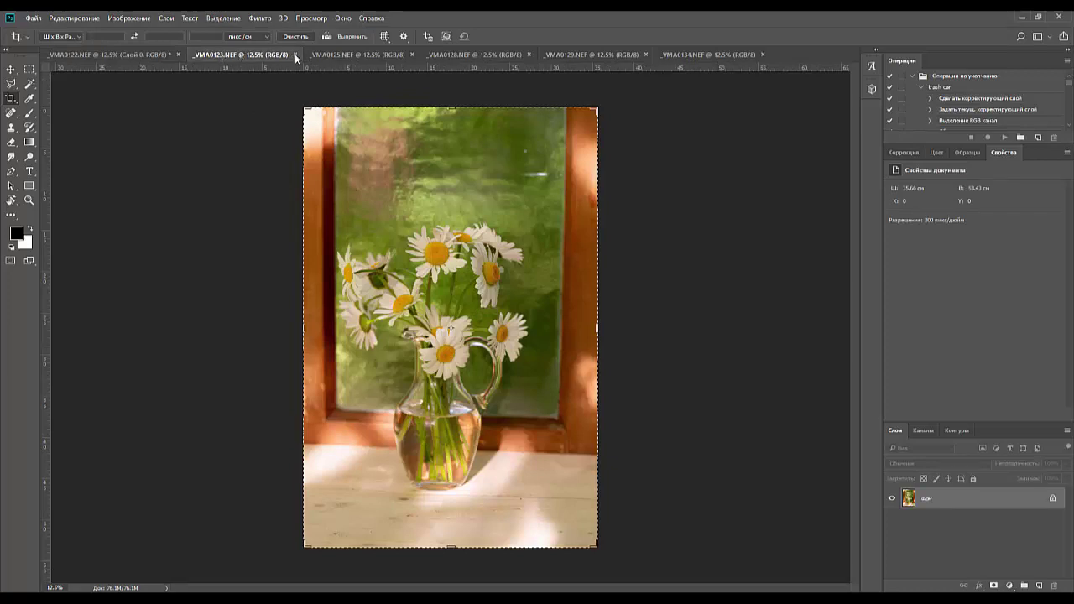
{"action": "left_click", "coordinate": [903, 152]}
{"action": "left_click", "coordinate": [923, 174]}
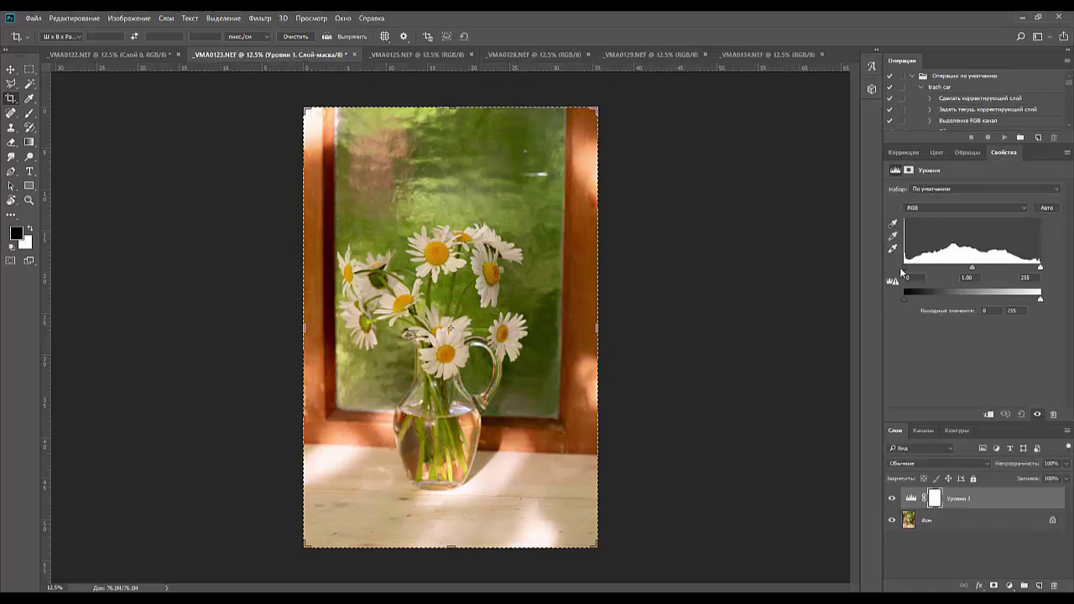
{"action": "left_click_drag", "start_coordinate": [904, 268], "coordinate": [922, 269]}
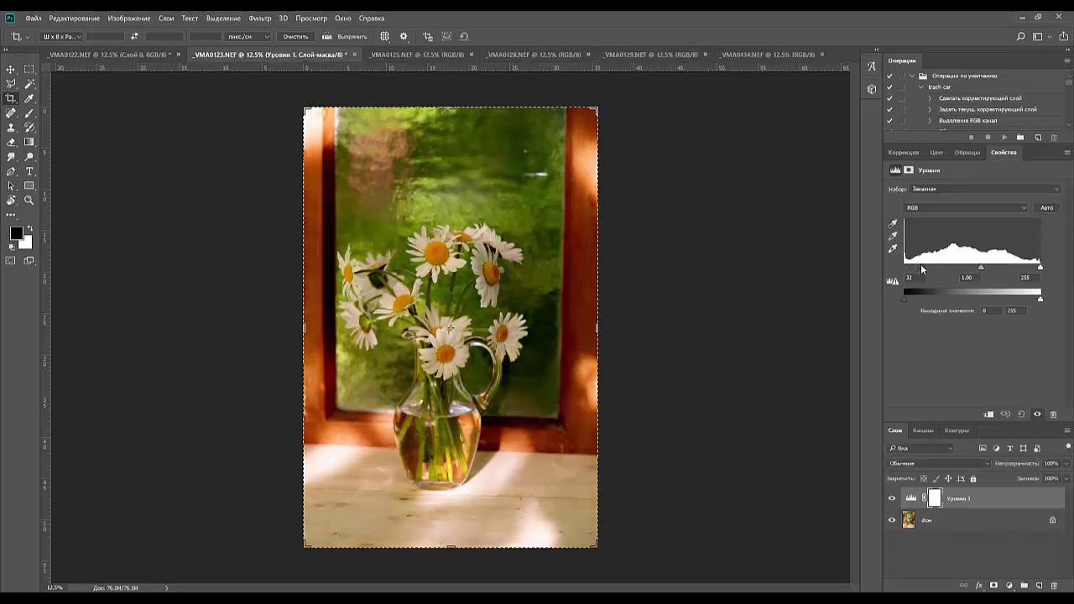
{"action": "mouse_move", "coordinate": [1040, 268]}
{"action": "left_mouse_down"}
{"action": "mouse_move", "coordinate": [1019, 268]}
{"action": "mouse_move", "coordinate": [1037, 266]}
{"action": "left_mouse_up"}
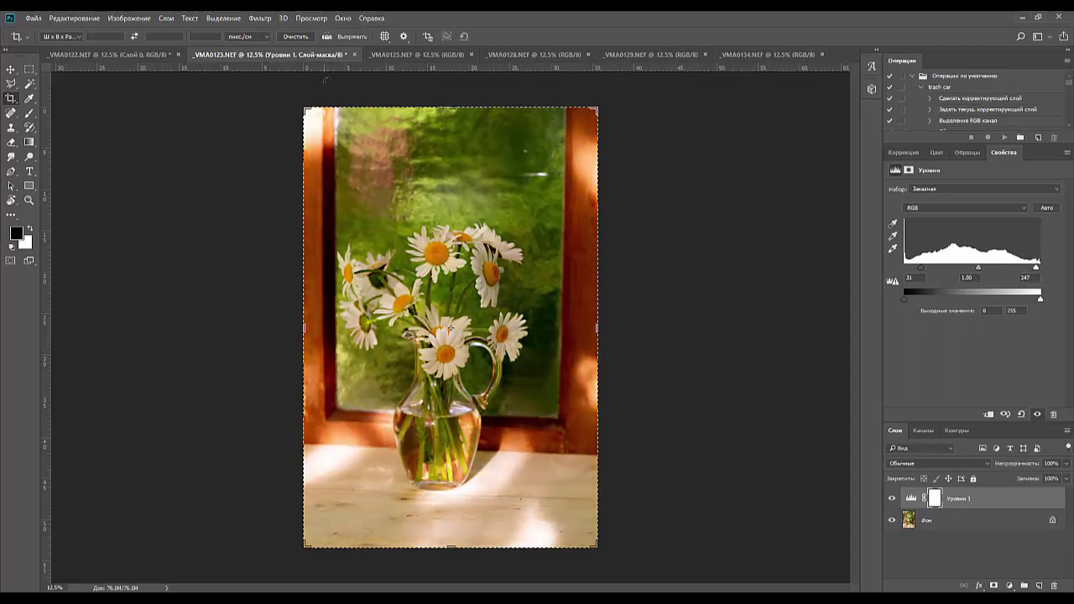
Close _VMA0123 without saving its changes.
{"action": "left_click", "coordinate": [354, 54]}
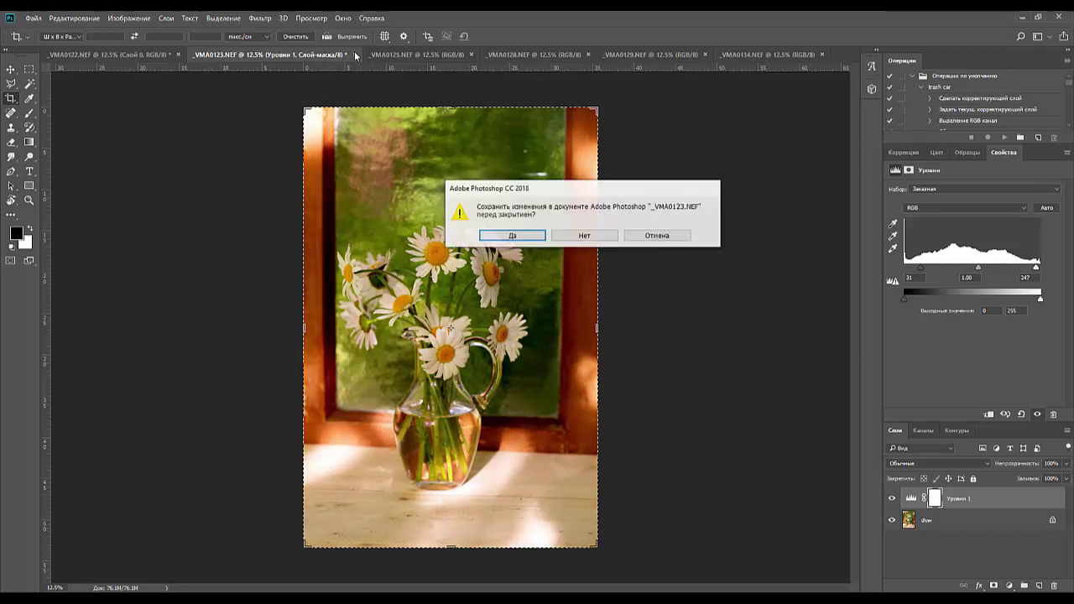
{"action": "left_click", "coordinate": [585, 236]}
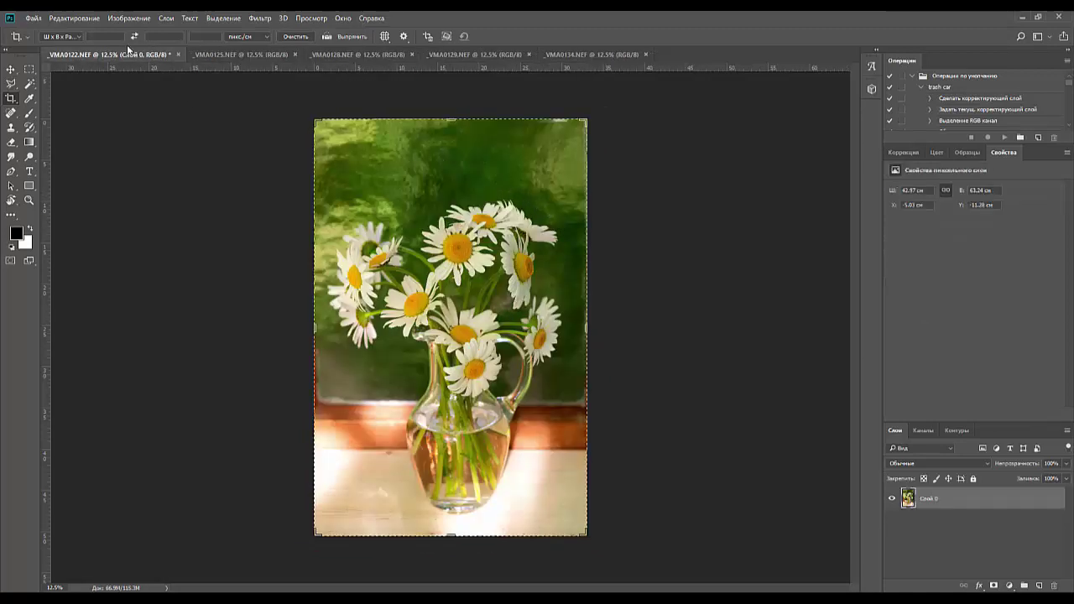
Review _VMA0125, _VMA0128 and _VMA0129, and close _VMA0129 without saving it.
{"action": "left_click", "coordinate": [255, 53]}
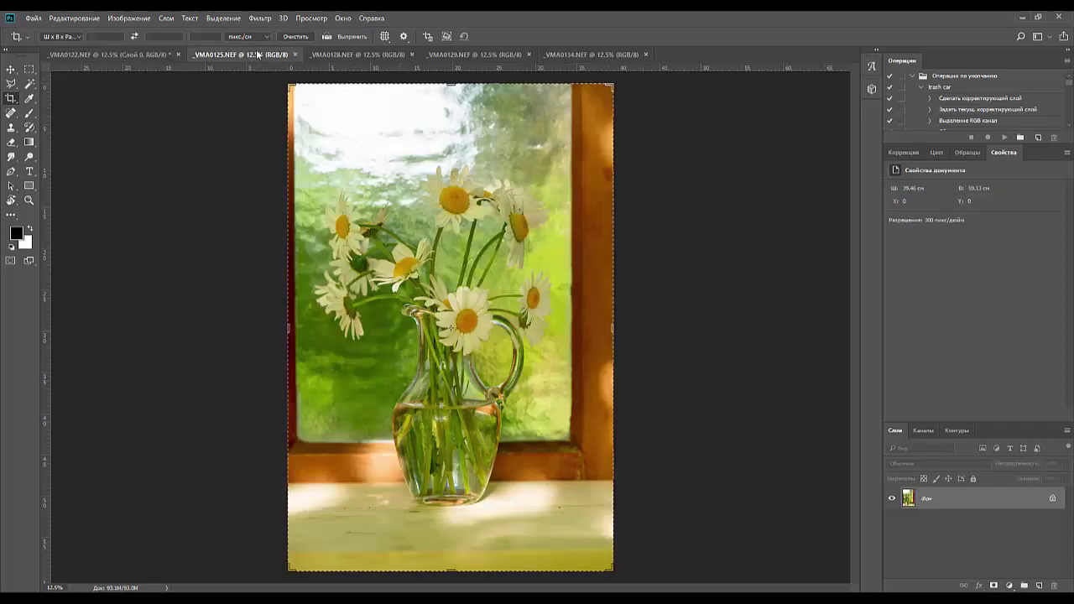
{"action": "left_click", "coordinate": [335, 52]}
{"action": "left_click", "coordinate": [335, 53]}
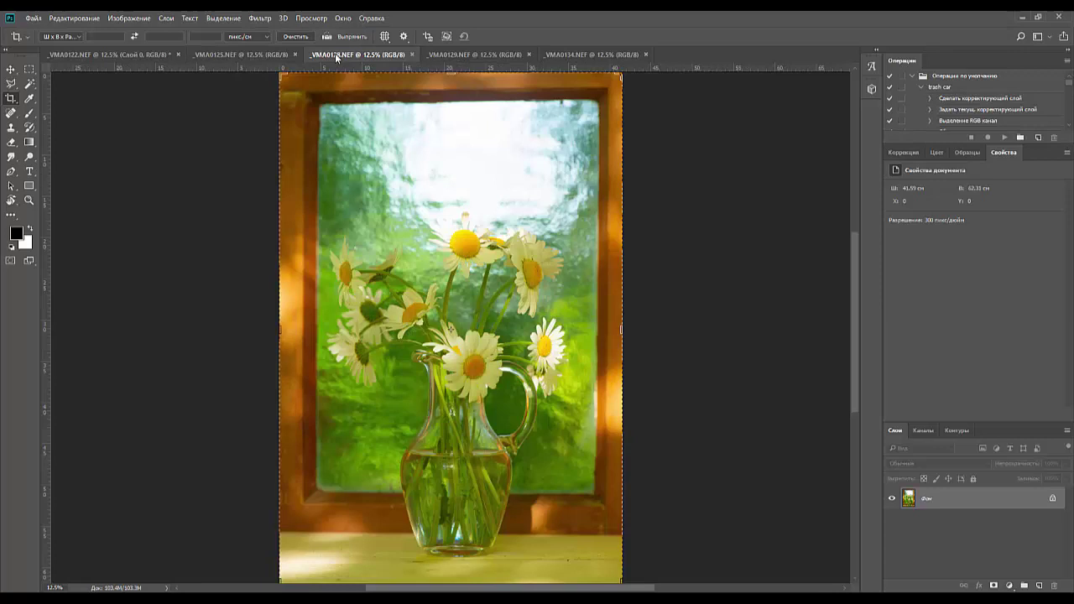
{"action": "left_click", "coordinate": [468, 54]}
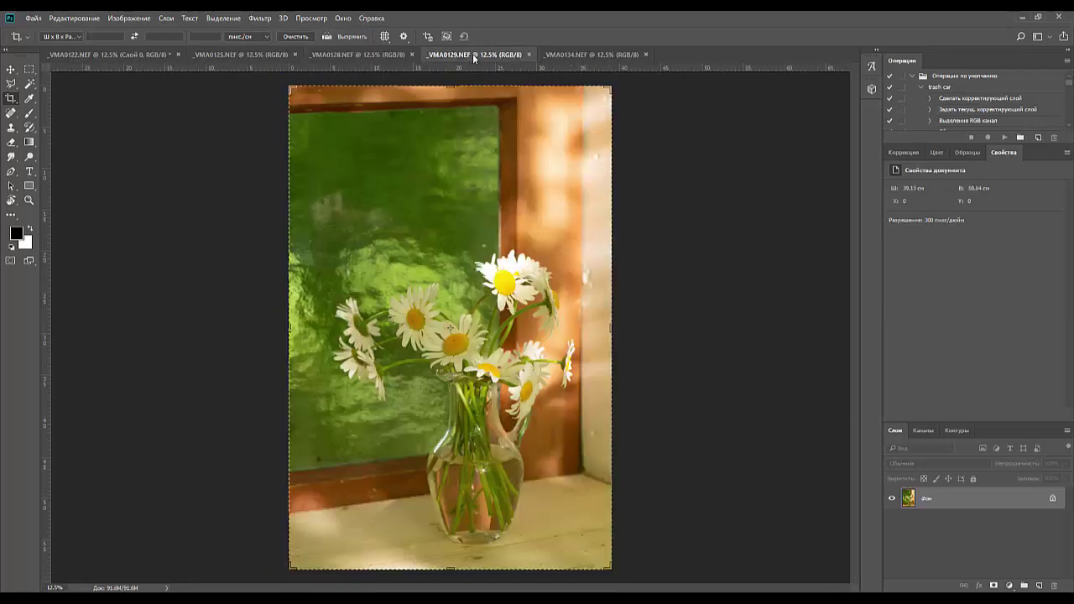
{"action": "left_click", "coordinate": [529, 54]}
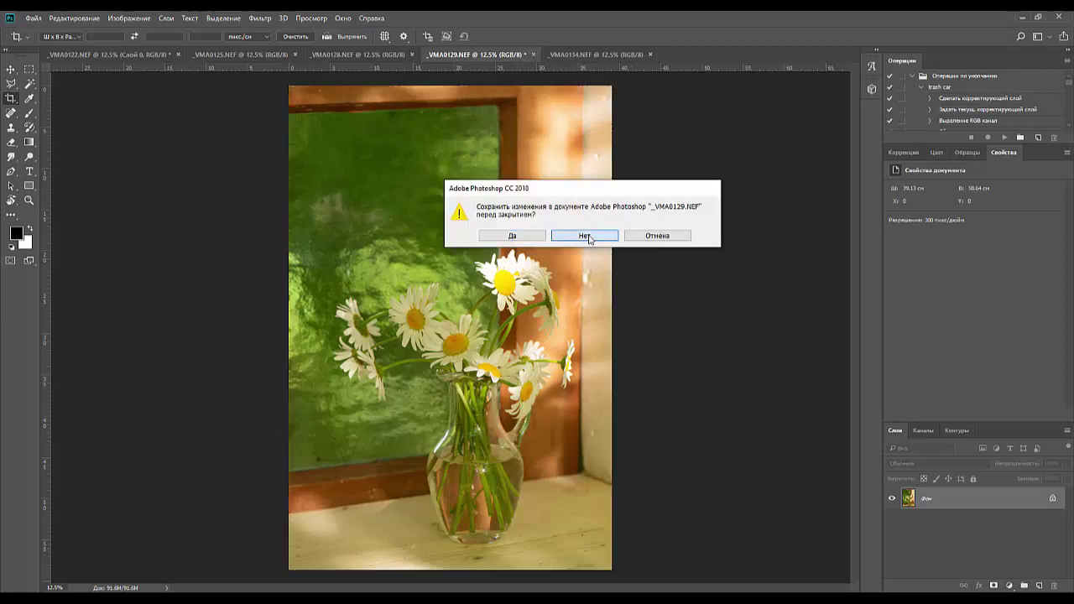
{"action": "left_click", "coordinate": [585, 235]}
Compare _VMA0134 with the edited _VMA0122 photo.
{"action": "left_click", "coordinate": [472, 54]}
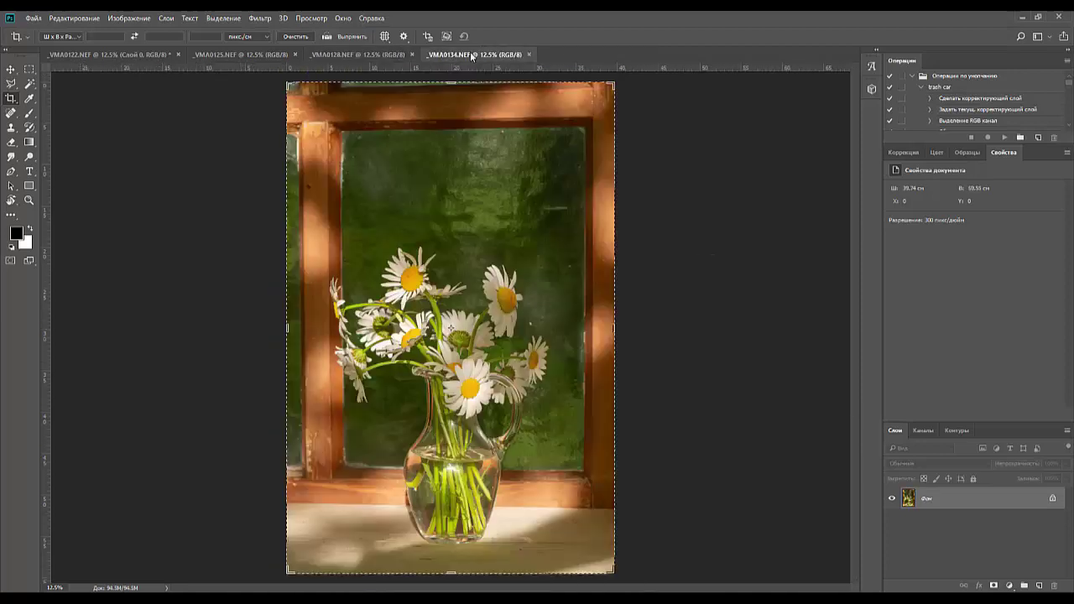
{"action": "left_click", "coordinate": [98, 50]}
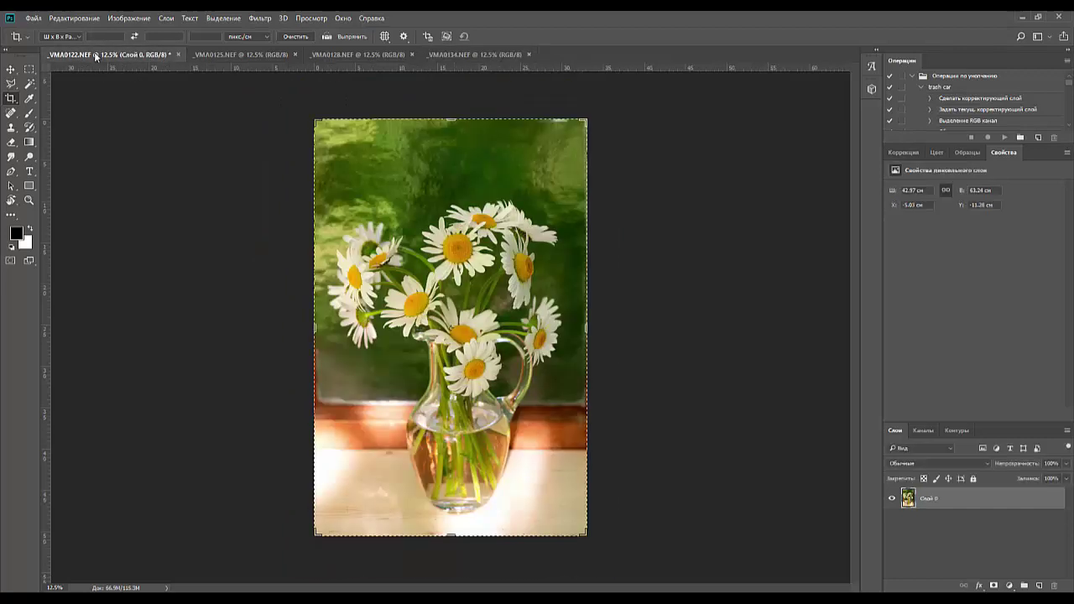
{"action": "left_click", "coordinate": [484, 54]}
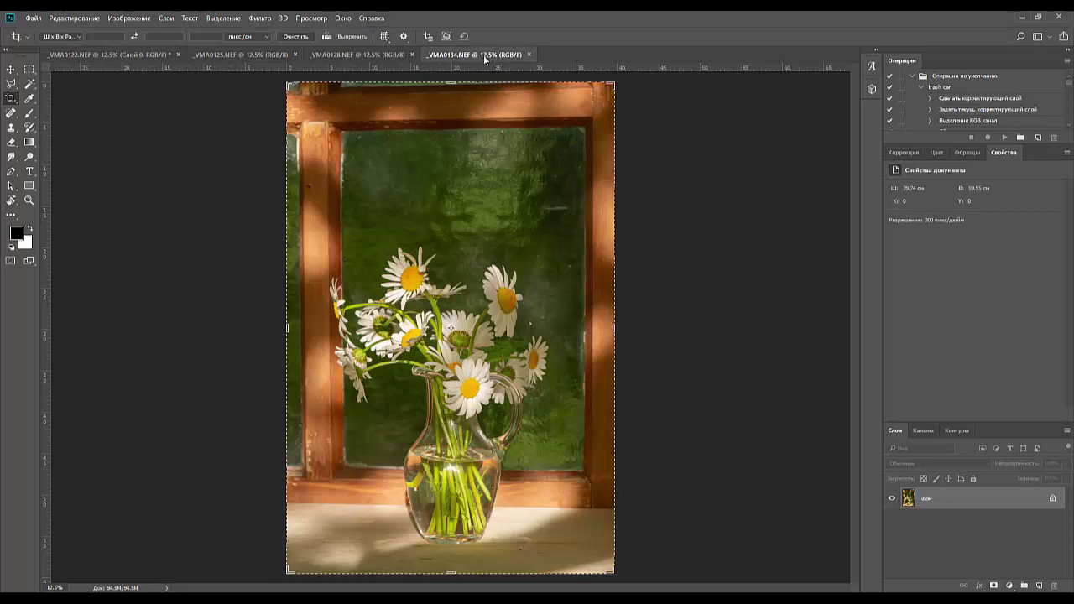
Close the _VMA0134 photo and review _VMA0125.
{"action": "left_click", "coordinate": [529, 54]}
{"action": "left_click", "coordinate": [574, 236]}
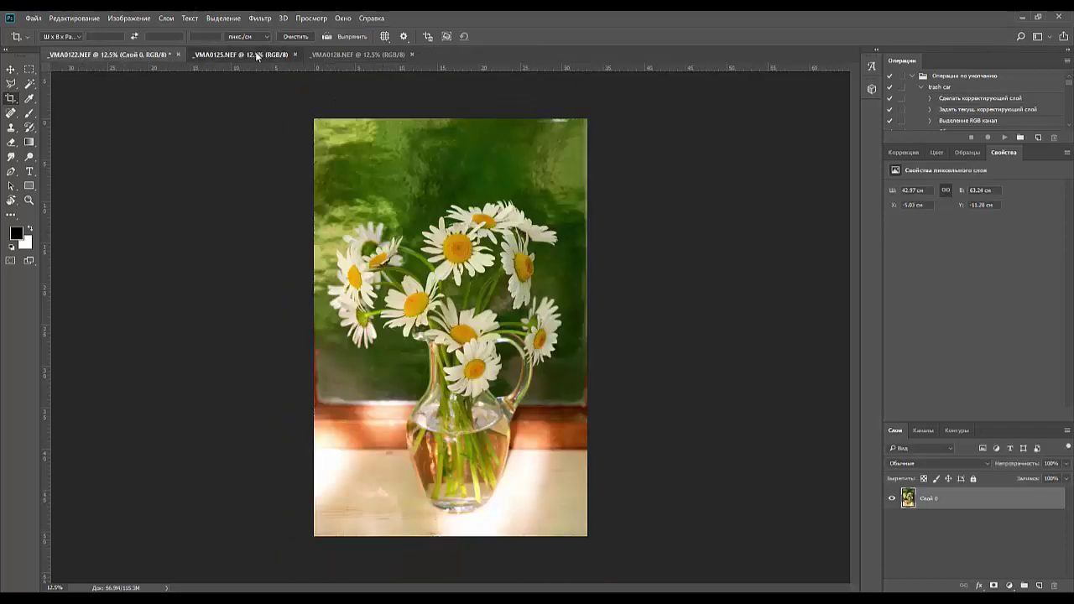
{"action": "left_click", "coordinate": [256, 54]}
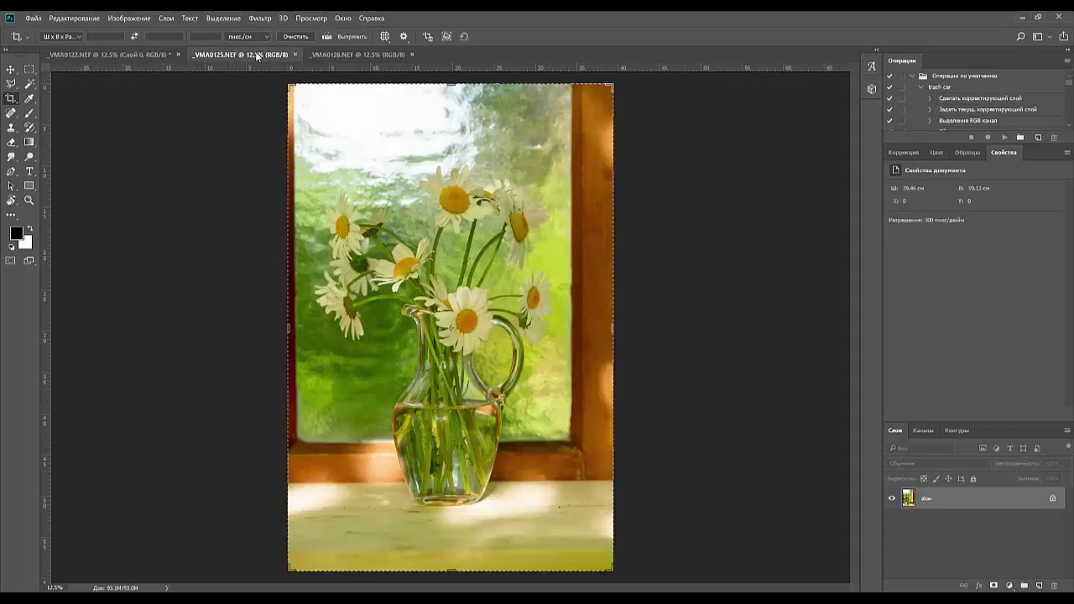
Straighten the _VMA0128 photo by applying a slightly rotated crop.
{"action": "left_click", "coordinate": [350, 54]}
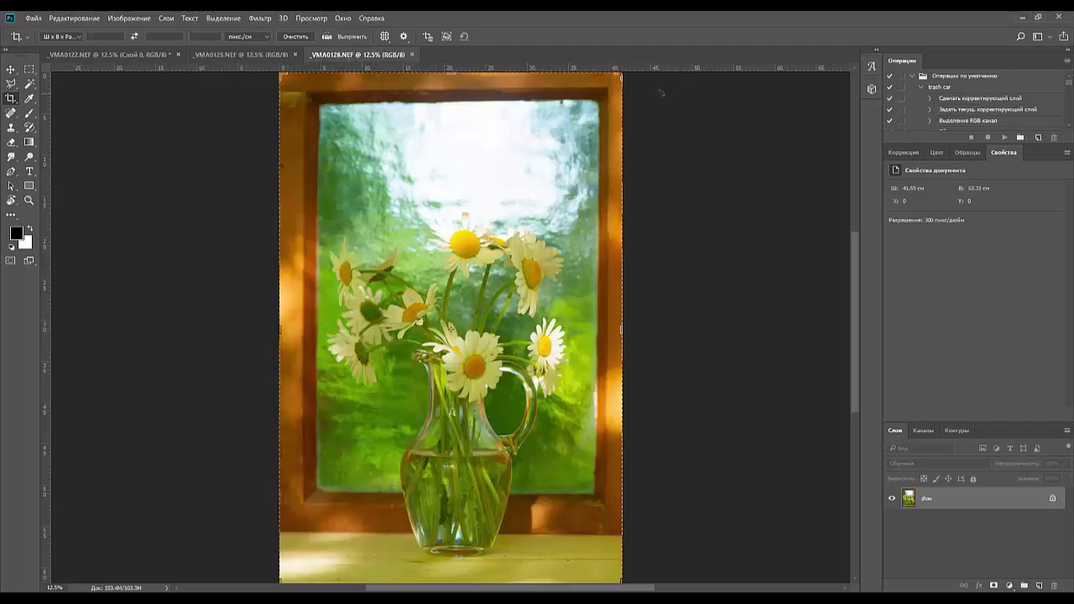
{"action": "left_click_drag", "start_coordinate": [662, 93], "coordinate": [665, 94]}
{"action": "key", "text": "Return"}
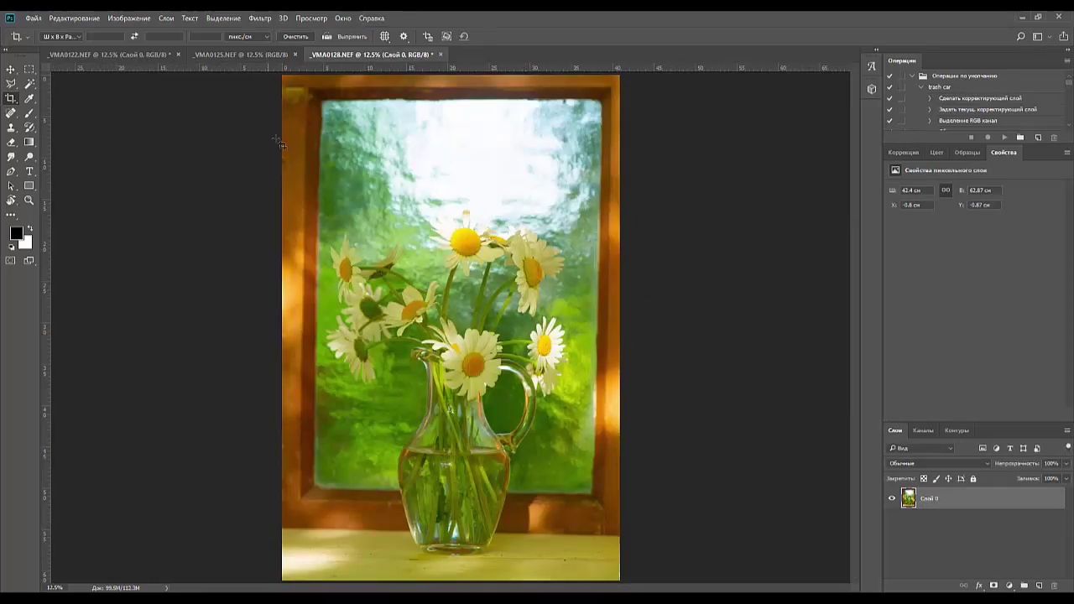
Try a tighter crop of _VMA0128 that cuts off the window frame at both sides and the top, and undo it.
{"action": "left_click", "coordinate": [11, 99]}
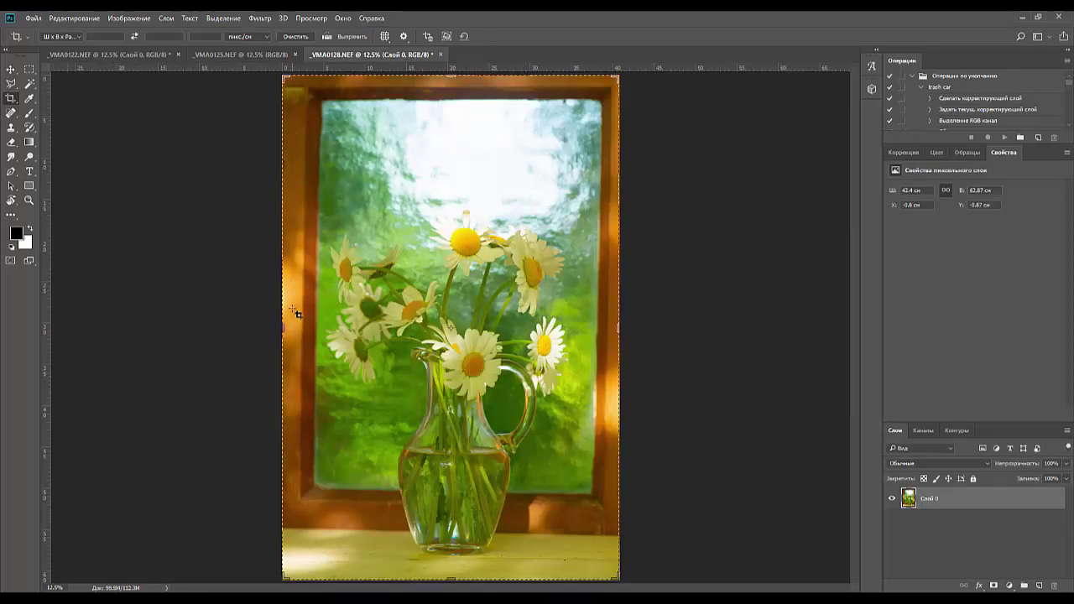
{"action": "left_click_drag", "start_coordinate": [280, 334], "coordinate": [302, 336]}
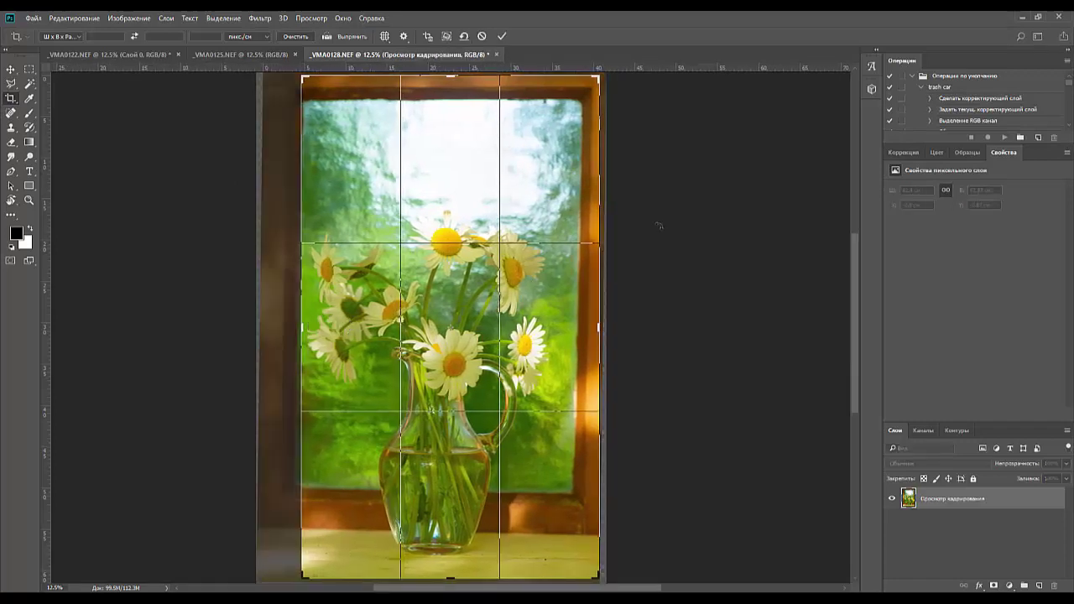
{"action": "left_click_drag", "start_coordinate": [599, 330], "coordinate": [590, 329]}
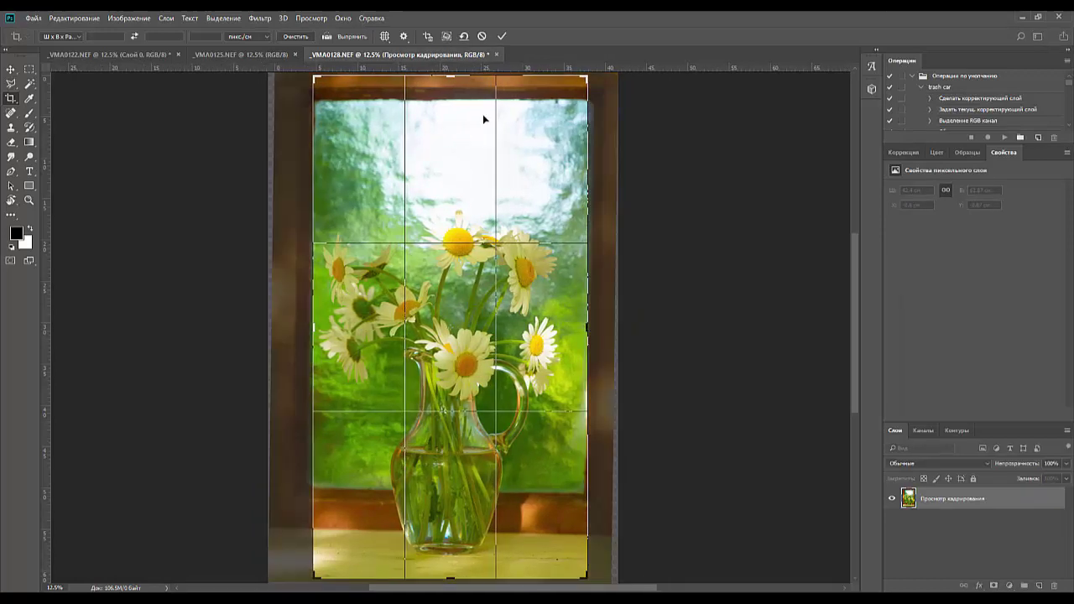
{"action": "left_click_drag", "start_coordinate": [452, 77], "coordinate": [441, 107]}
{"action": "key", "text": "Return"}
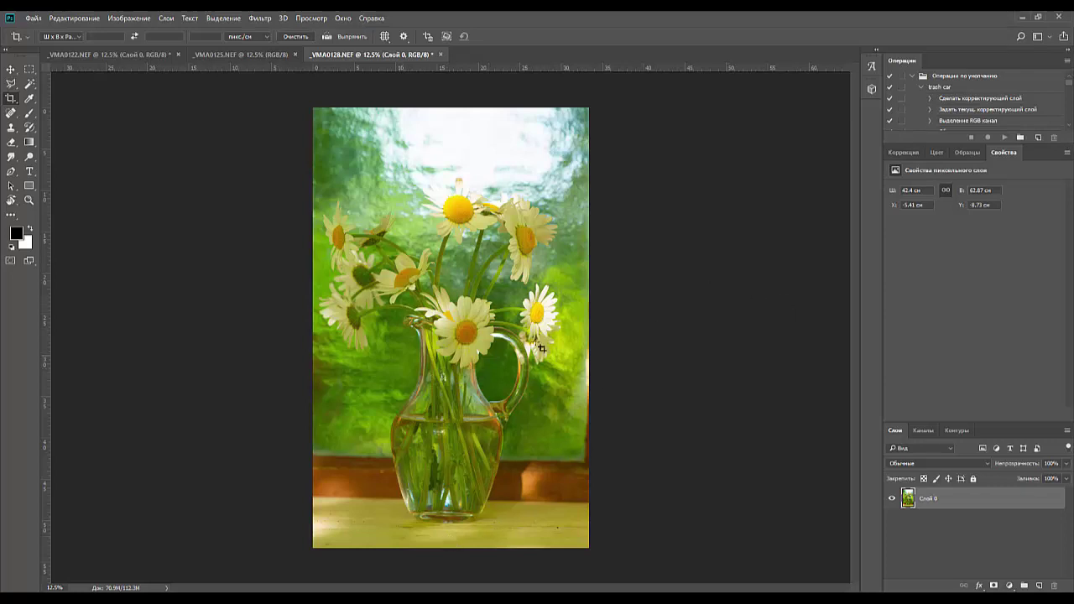
{"action": "left_click", "coordinate": [10, 83]}
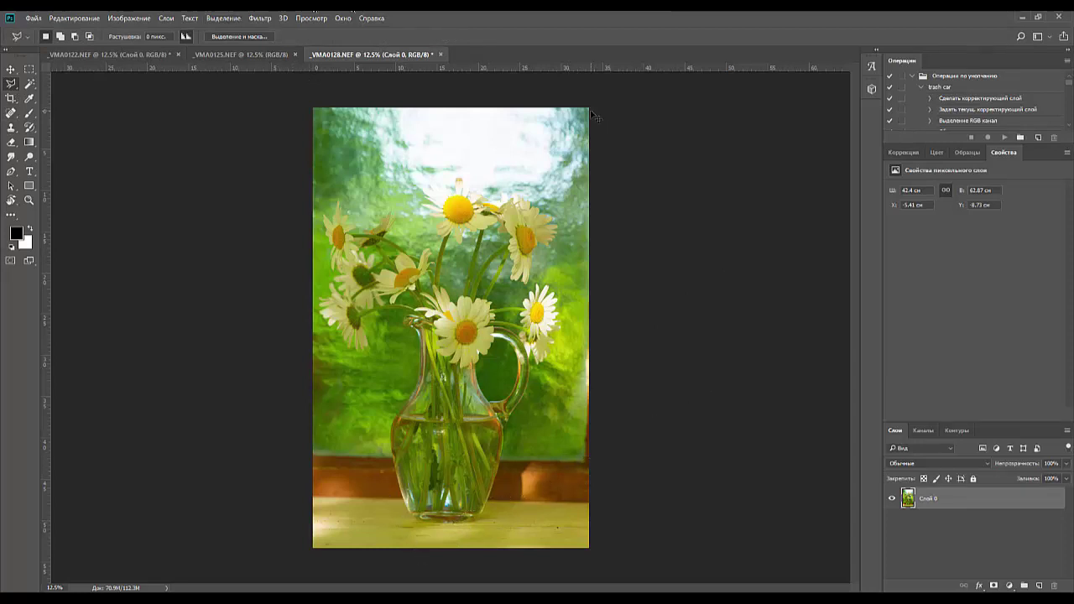
{"action": "key", "text": "ctrl+z"}
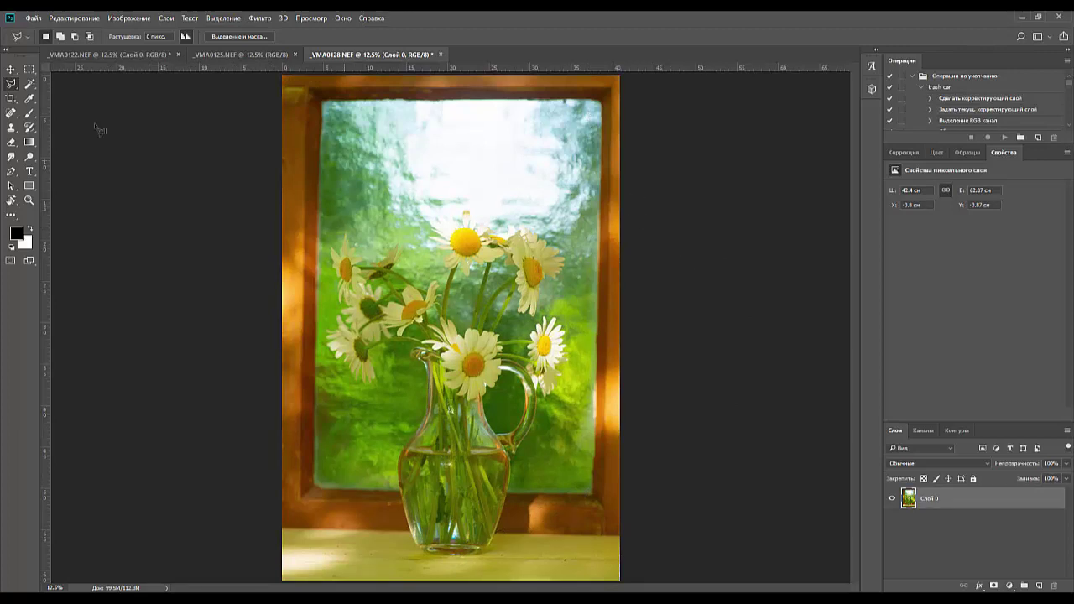
Refine the rotation of _VMA0128 with another slightly turned crop around the full window frame.
{"action": "left_click", "coordinate": [10, 98]}
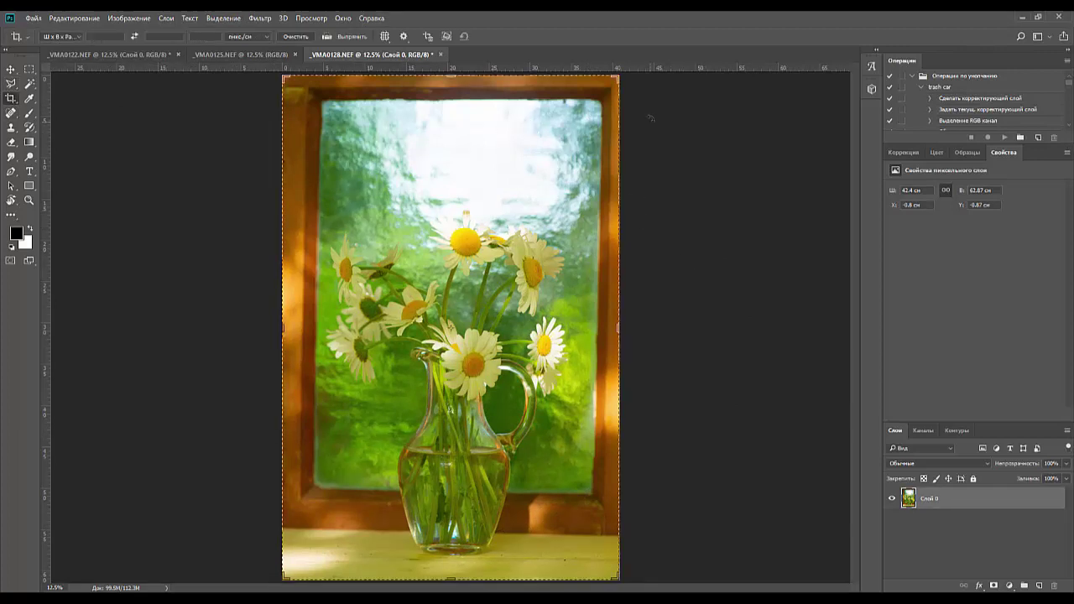
{"action": "left_click_drag", "start_coordinate": [650, 118], "coordinate": [647, 111]}
{"action": "key", "text": "Return"}
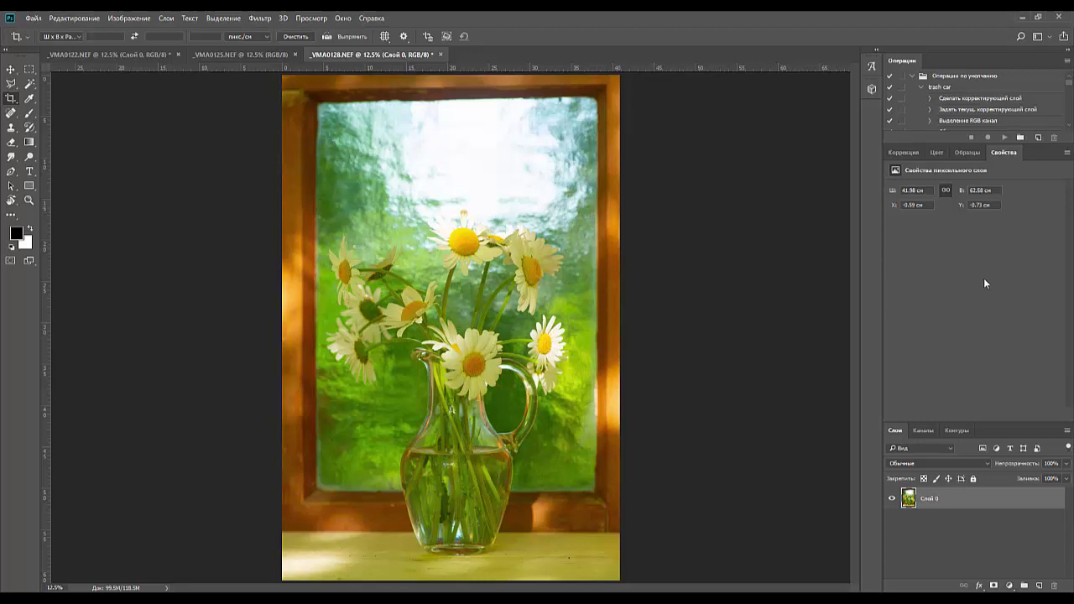
Add a Color Balance adjustment layer with midtones at +45 toward blue, +2 toward green and a slight shift toward cyan.
{"action": "left_click", "coordinate": [904, 154]}
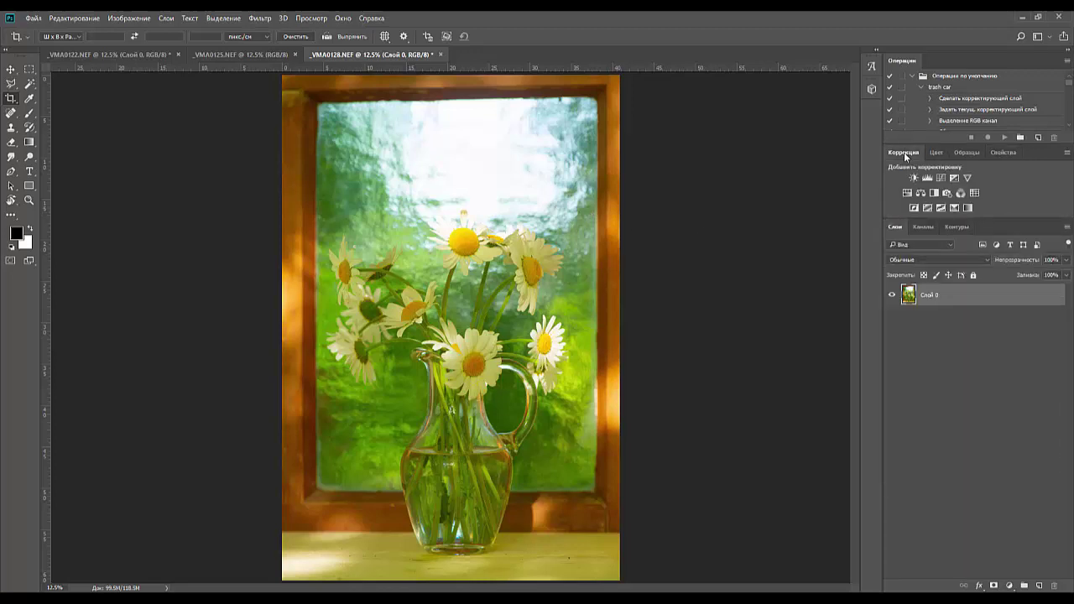
{"action": "left_click", "coordinate": [920, 194]}
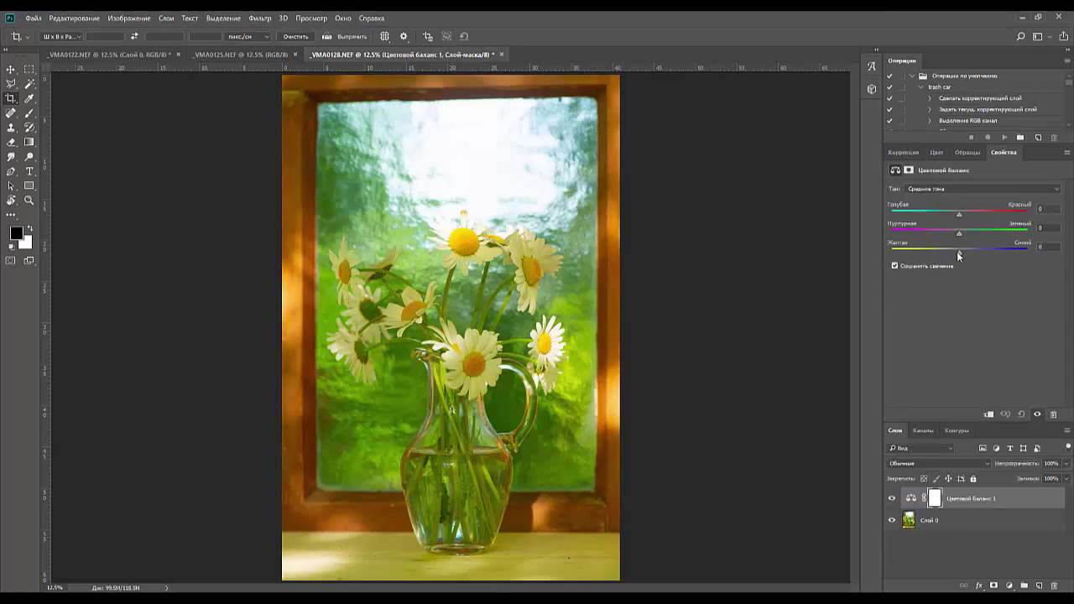
{"action": "mouse_move", "coordinate": [961, 251]}
{"action": "left_mouse_down"}
{"action": "mouse_move", "coordinate": [982, 250]}
{"action": "mouse_move", "coordinate": [940, 250]}
{"action": "mouse_move", "coordinate": [1020, 252]}
{"action": "mouse_move", "coordinate": [946, 237]}
{"action": "mouse_move", "coordinate": [966, 236]}
{"action": "left_mouse_up"}
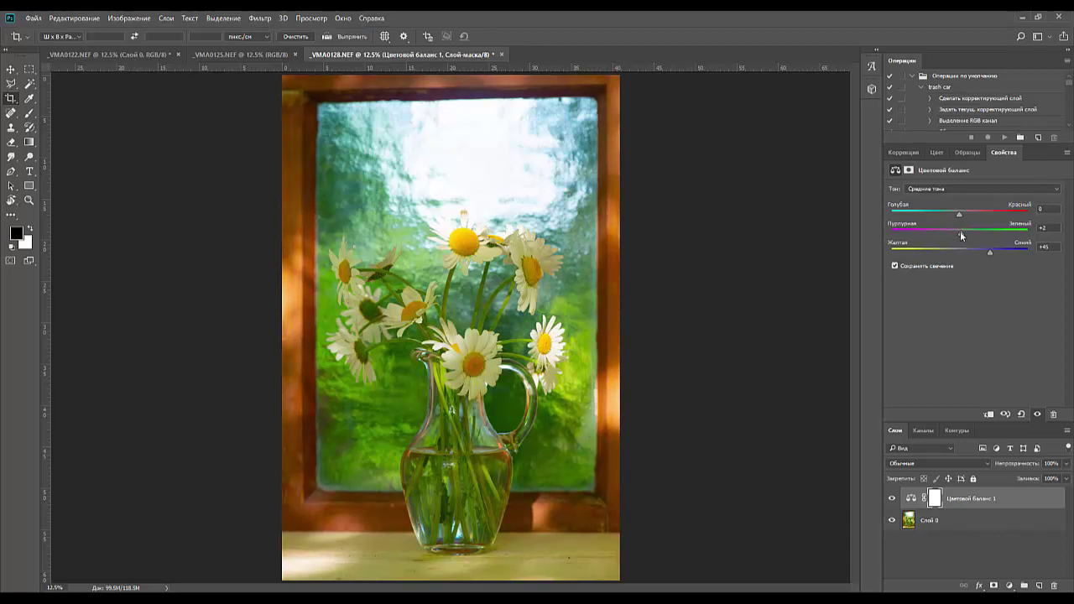
{"action": "mouse_move", "coordinate": [960, 215]}
{"action": "left_mouse_down"}
{"action": "mouse_move", "coordinate": [942, 213]}
{"action": "mouse_move", "coordinate": [954, 216]}
{"action": "left_mouse_up"}
Merge the Color Balance adjustment layer into the photo layer beneath it.
{"action": "left_click", "coordinate": [11, 68]}
{"action": "left_click", "coordinate": [144, 149]}
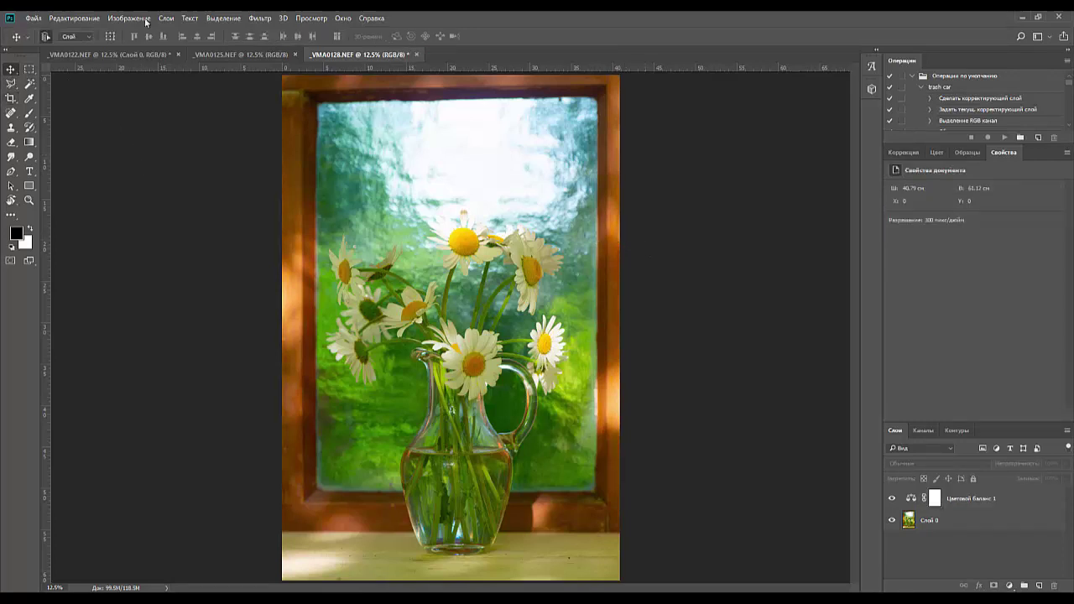
{"action": "left_click", "coordinate": [117, 19]}
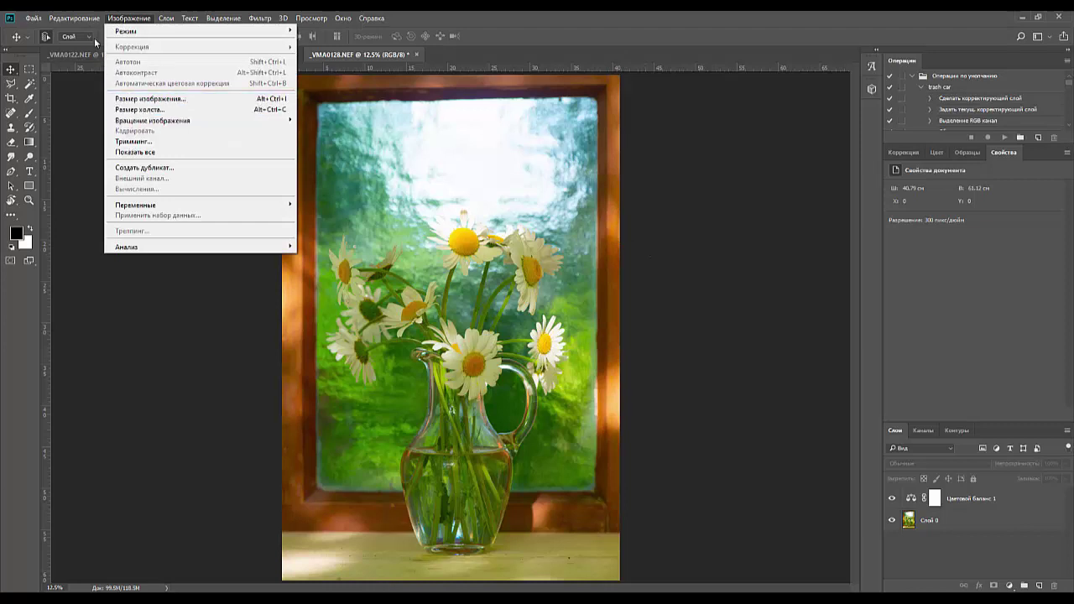
{"action": "mouse_move", "coordinate": [91, 18]}
{"action": "left_click", "coordinate": [973, 496]}
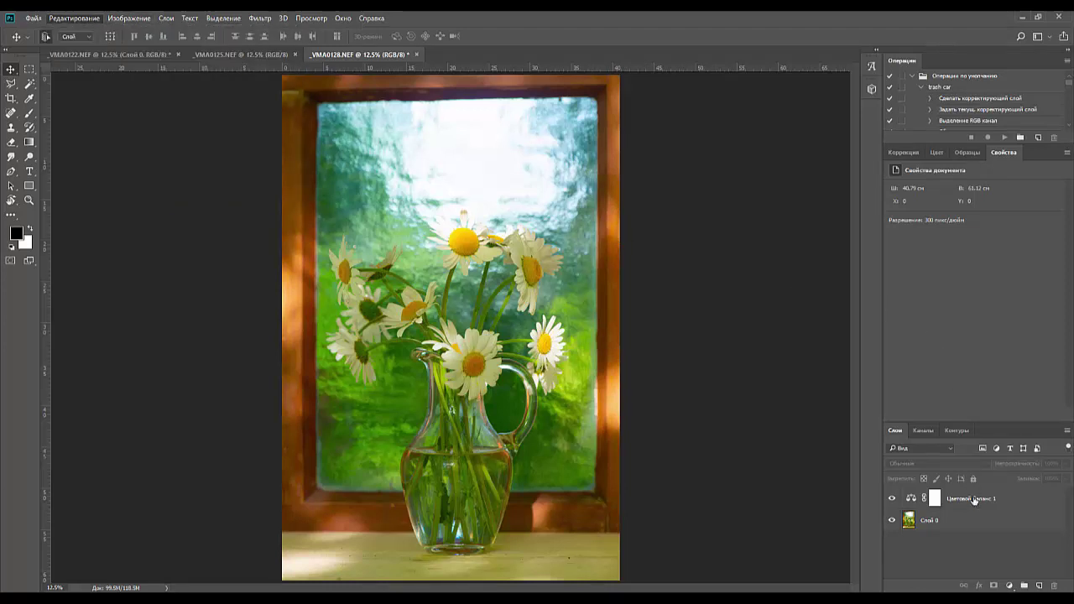
{"action": "left_click", "coordinate": [974, 497]}
{"action": "key", "text": "Delete"}
{"action": "left_click", "coordinate": [127, 19]}
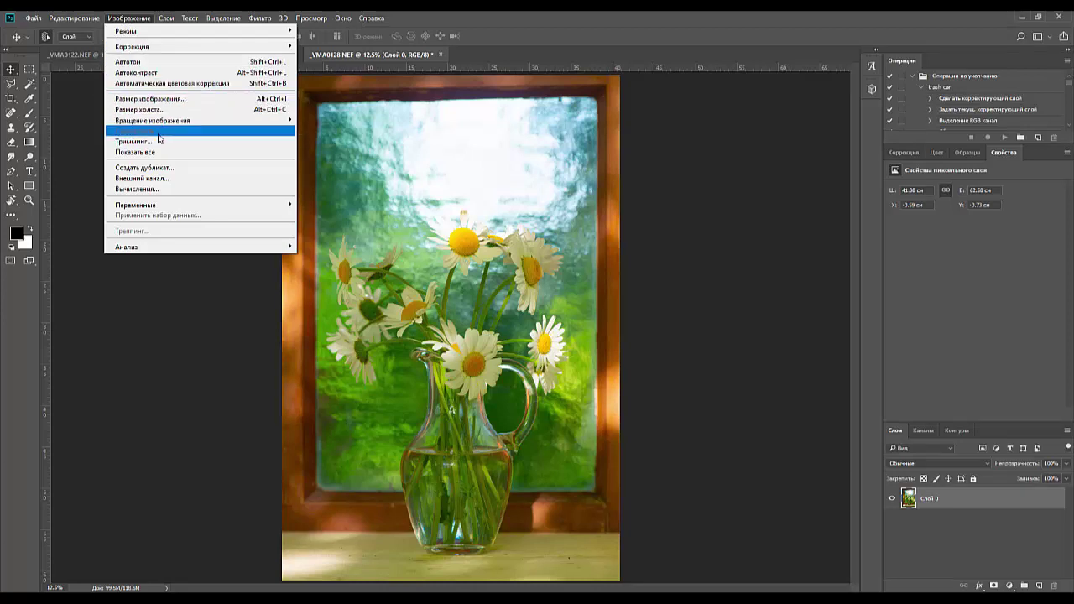
{"action": "left_click", "coordinate": [672, 158]}
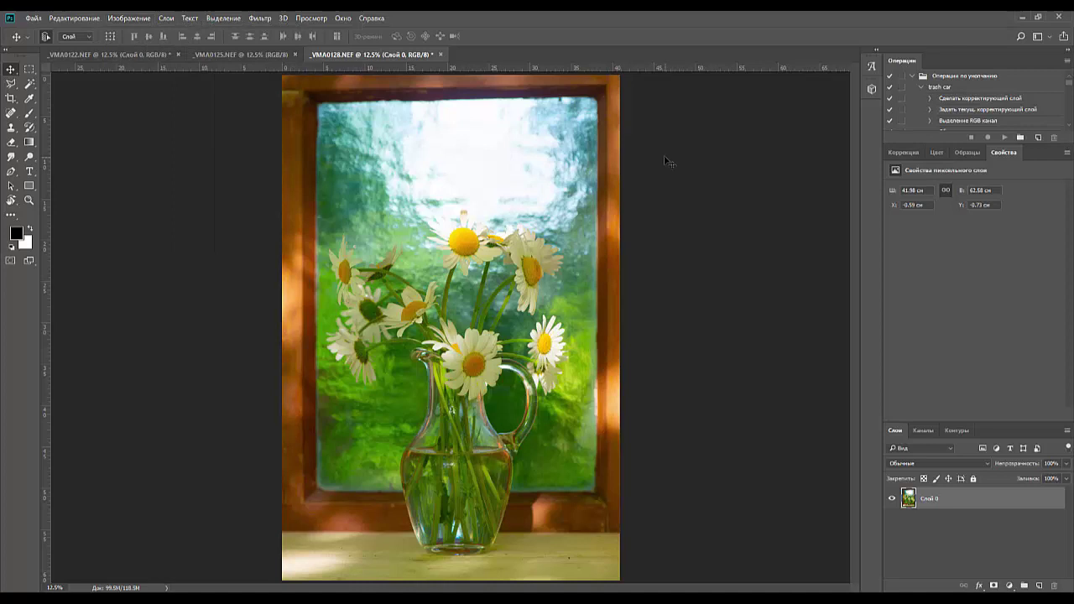
{"action": "key", "text": "ctrl+t"}
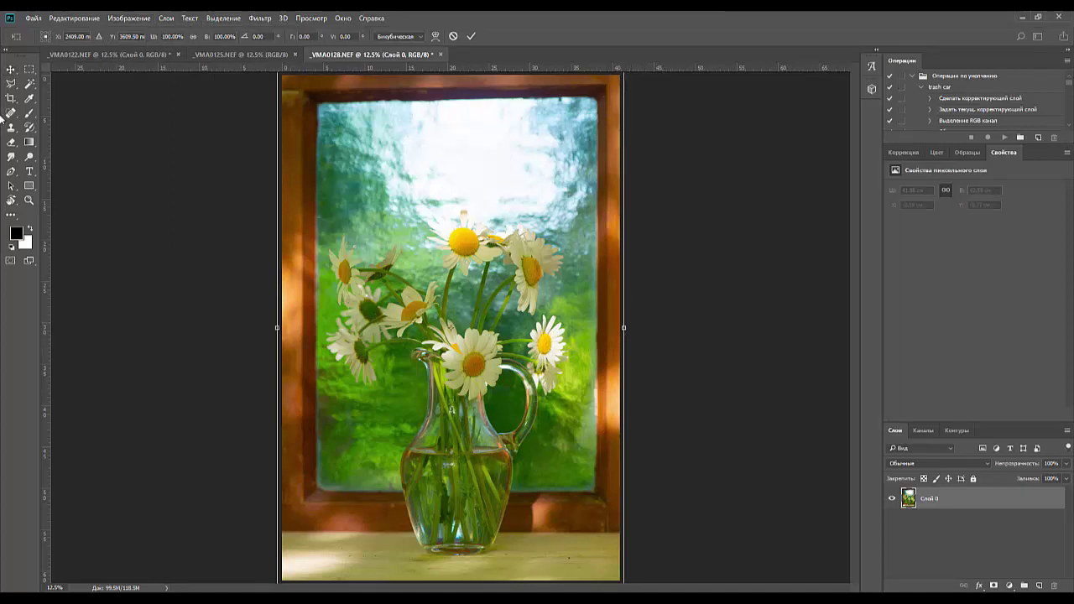
{"action": "left_click", "coordinate": [11, 69]}
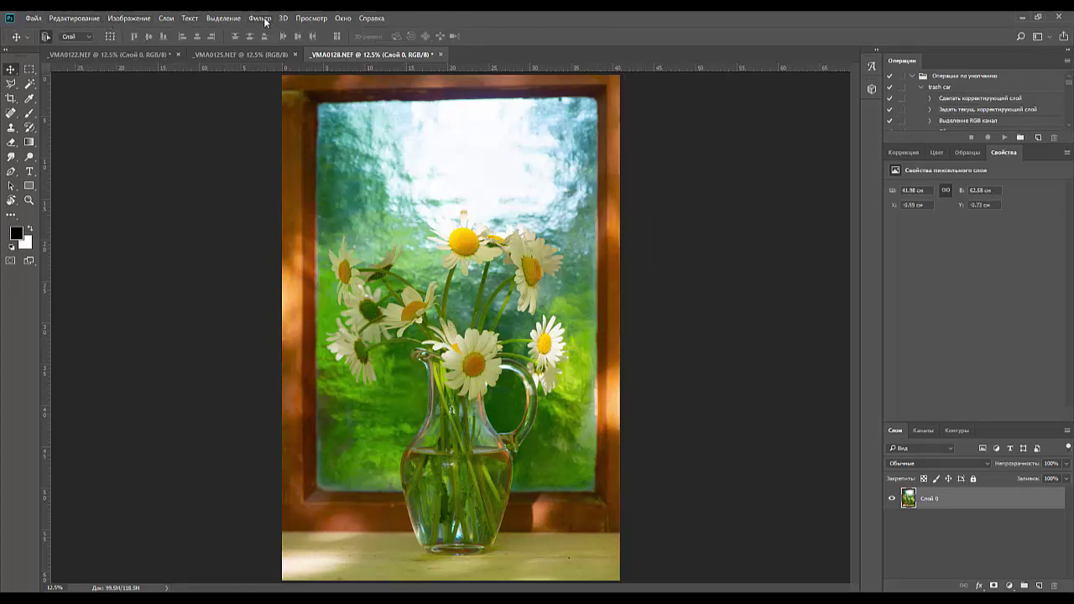
Crop the image to a rectangular selection that trims thin strips along its edges, mainly the left and bottom.
{"action": "left_click", "coordinate": [30, 69]}
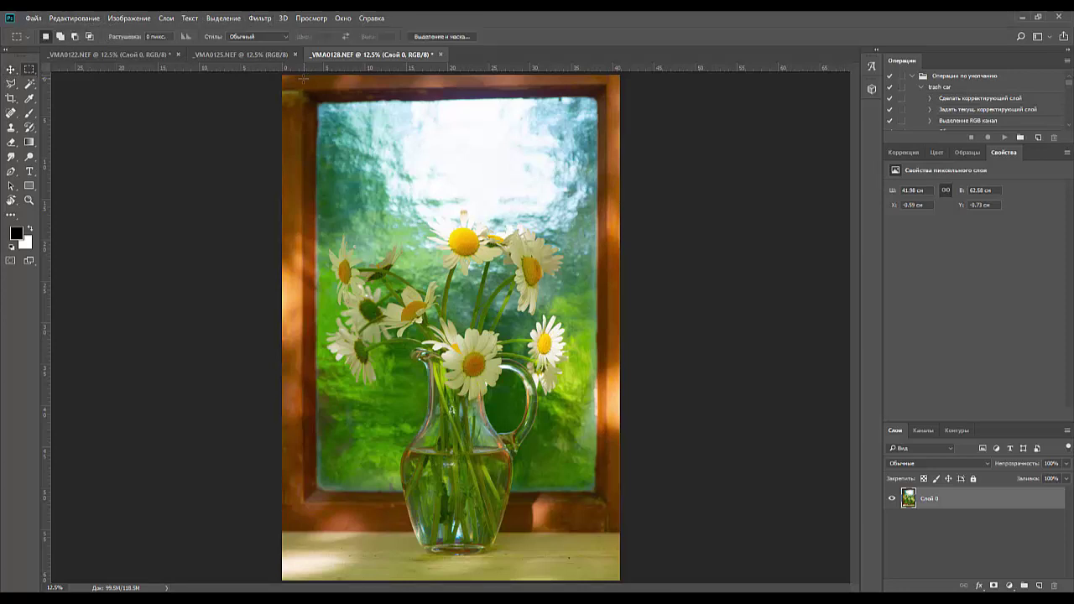
{"action": "left_click_drag", "start_coordinate": [286, 74], "coordinate": [620, 577]}
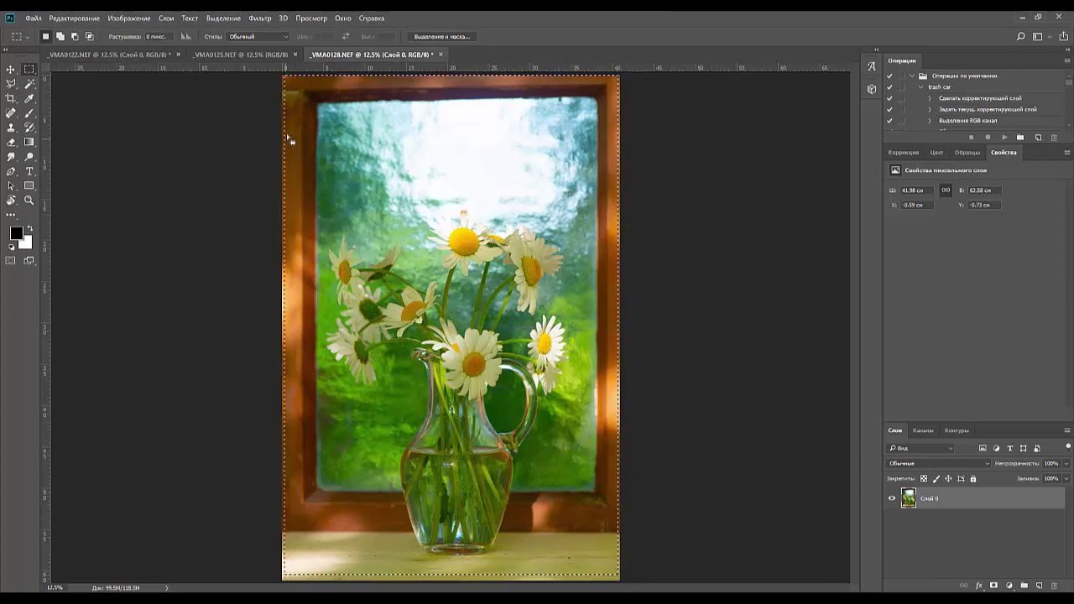
{"action": "left_click", "coordinate": [129, 18]}
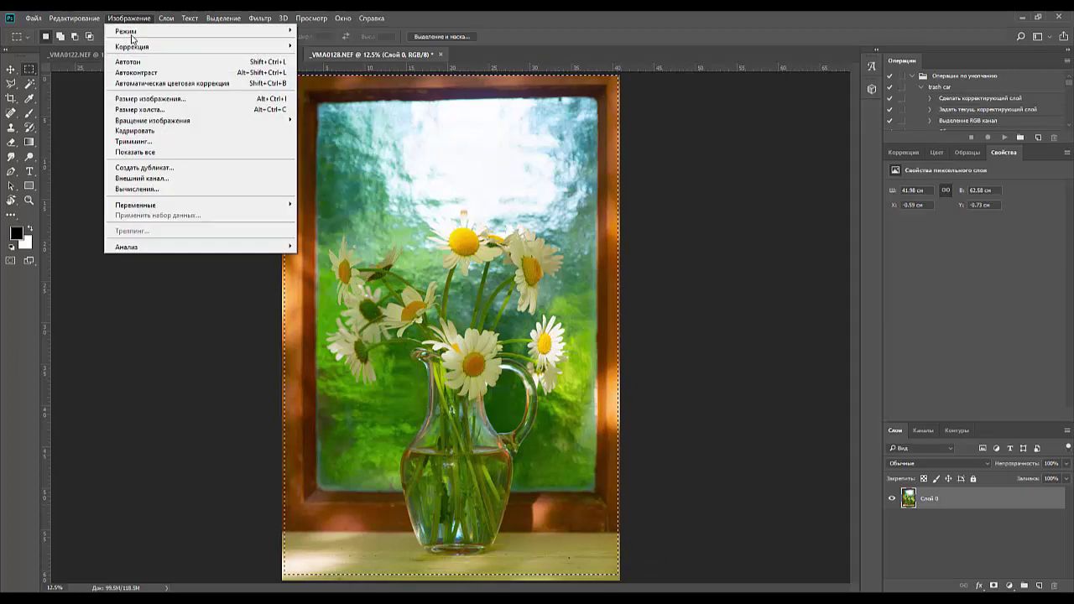
{"action": "left_click", "coordinate": [146, 131]}
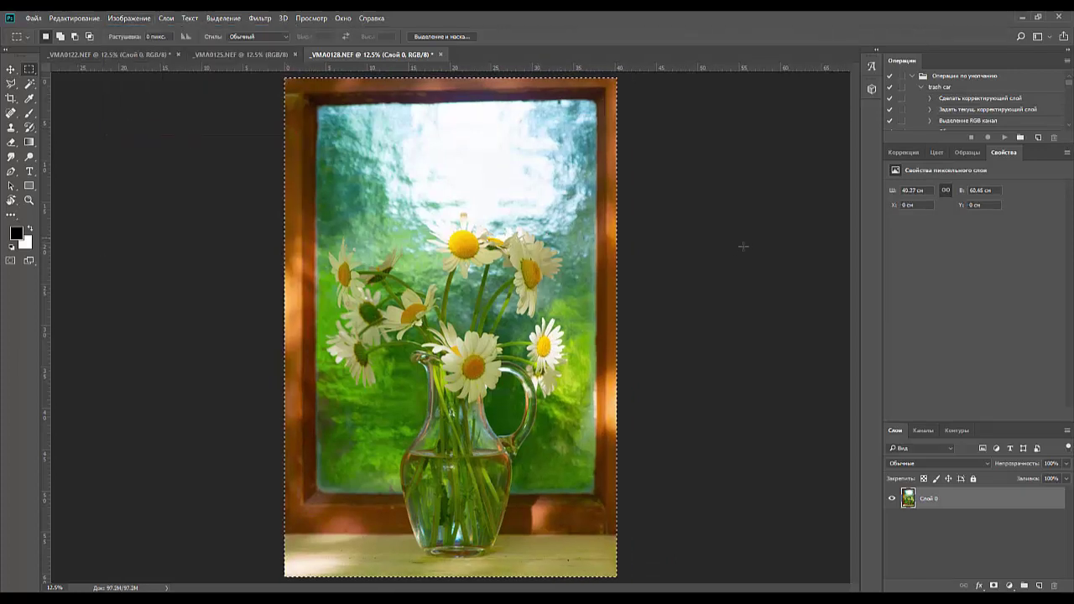
{"action": "key", "text": "ctrl+t"}
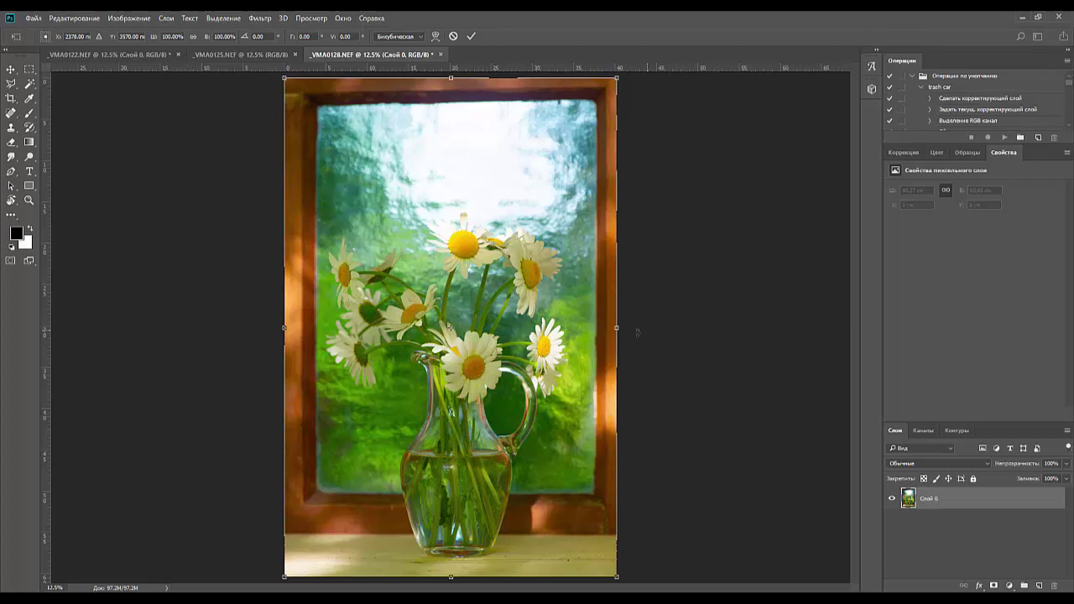
{"action": "key", "text": "Return"}
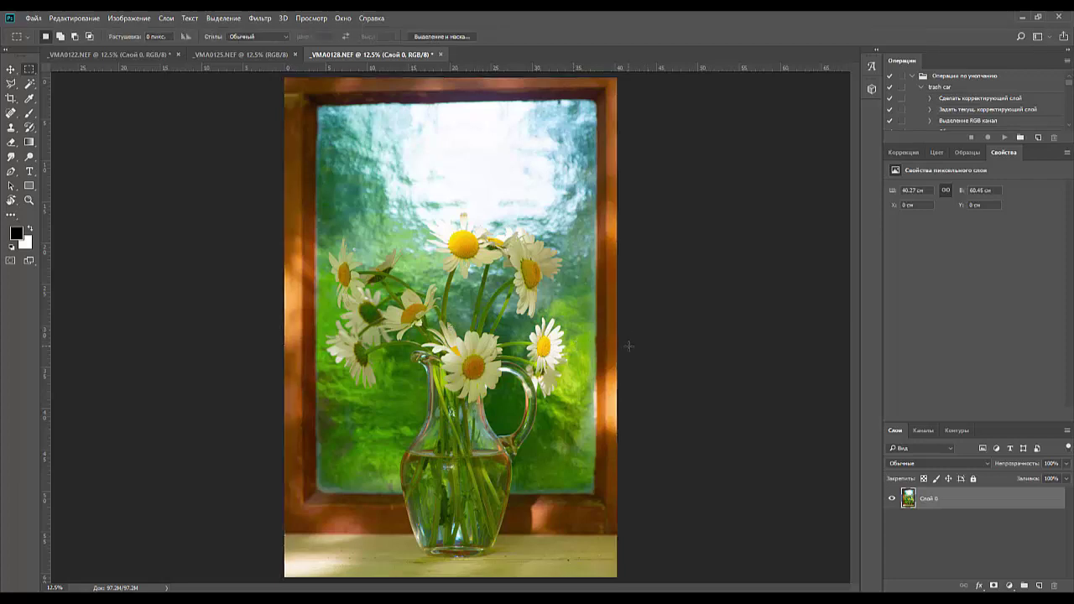
{"action": "key", "text": "ctrl+t"}
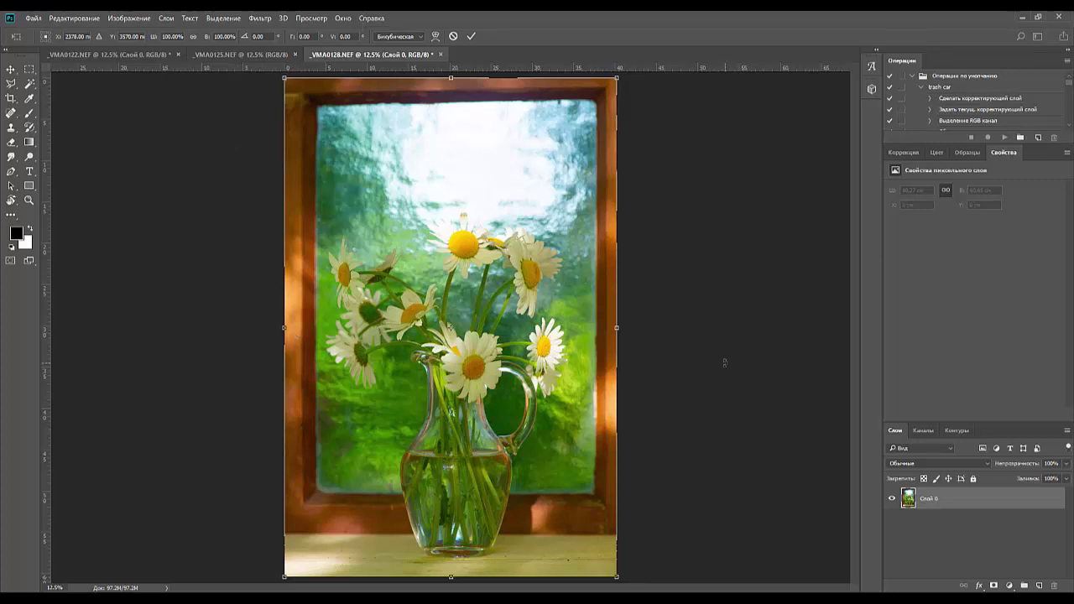
{"action": "key", "text": "Return"}
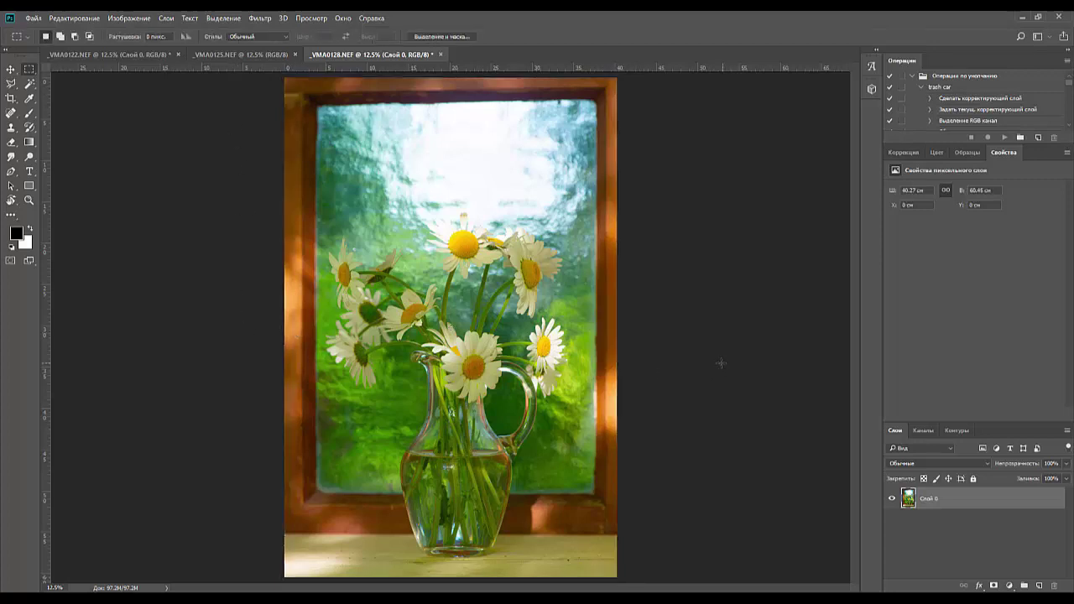
Try to straighten the window frame in _VMA0128 once more with a slightly rotated crop.
{"action": "left_click", "coordinate": [12, 99]}
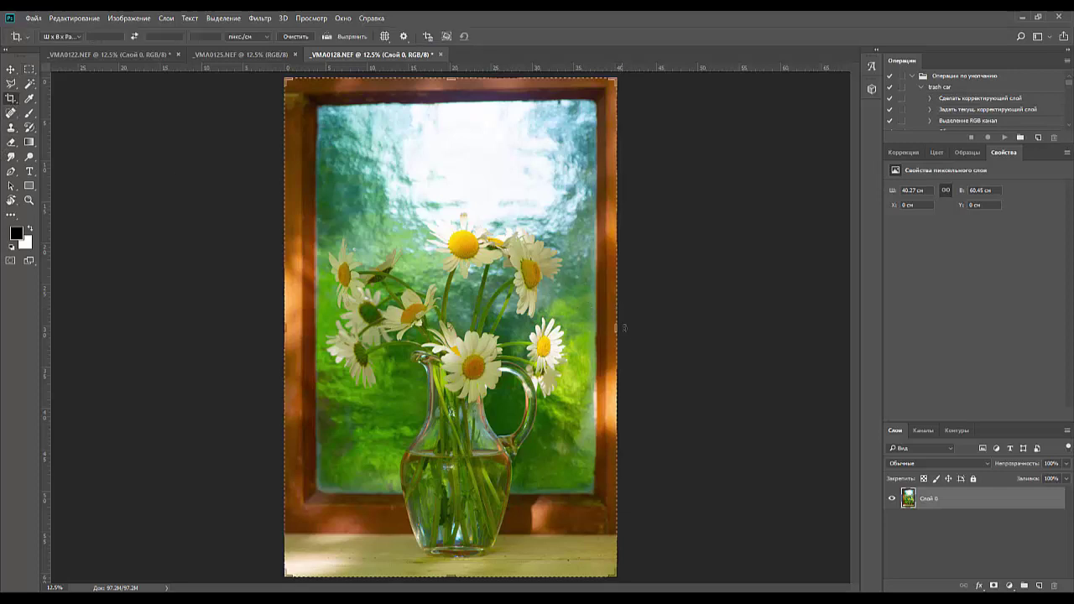
{"action": "left_click_drag", "start_coordinate": [626, 350], "coordinate": [621, 353]}
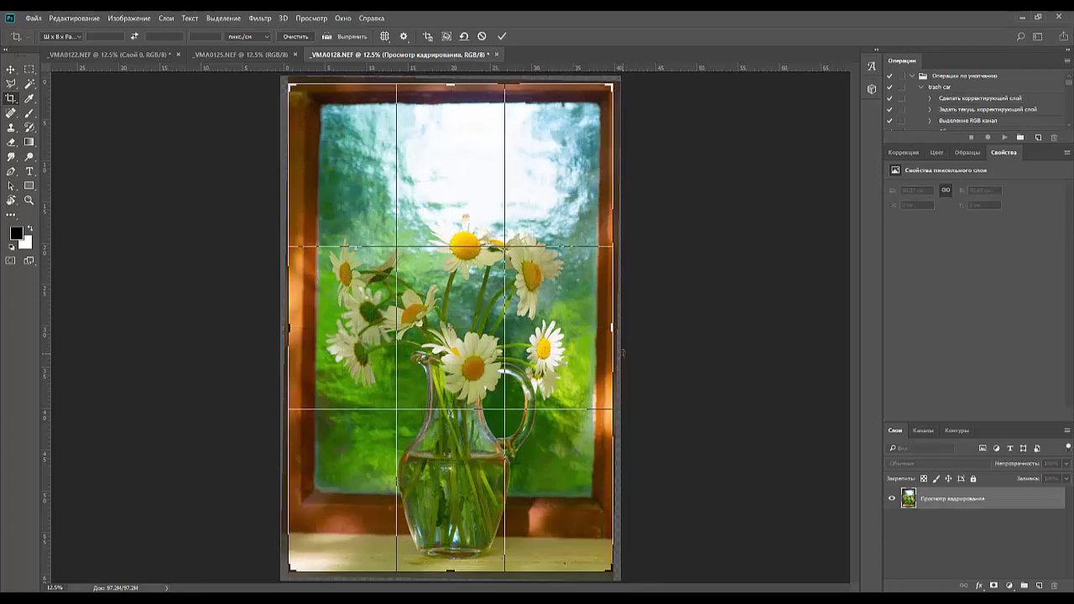
{"action": "key", "text": "Escape"}
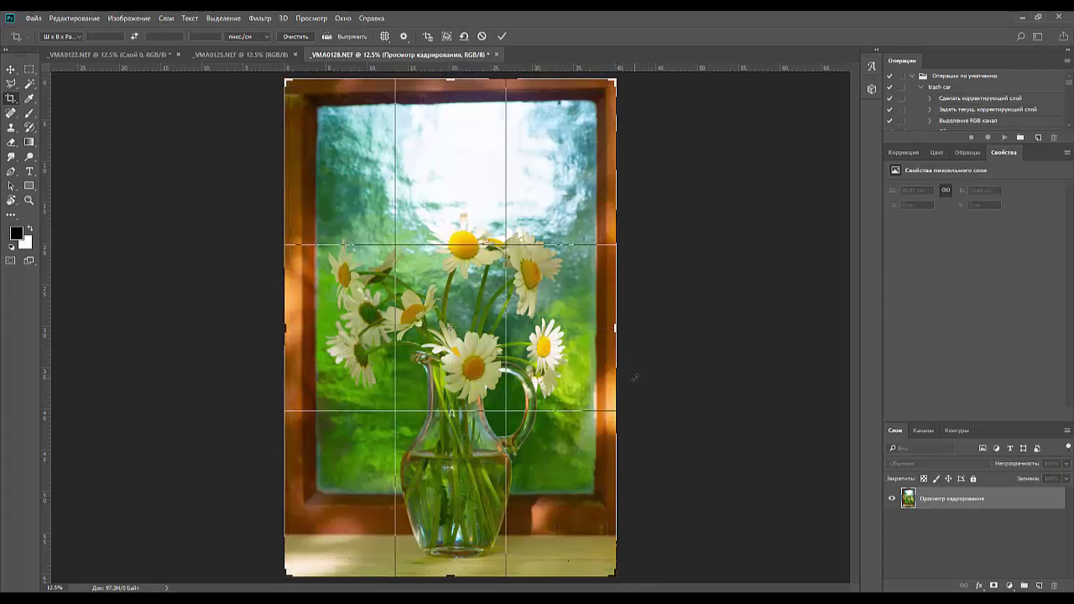
{"action": "left_click", "coordinate": [672, 298]}
{"action": "key", "text": "Return"}
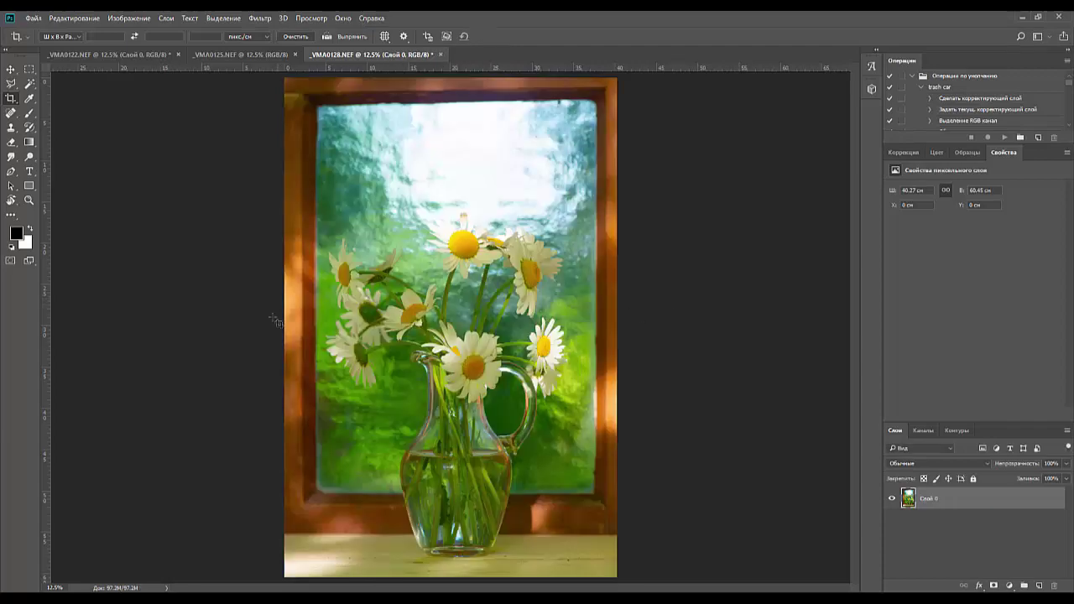